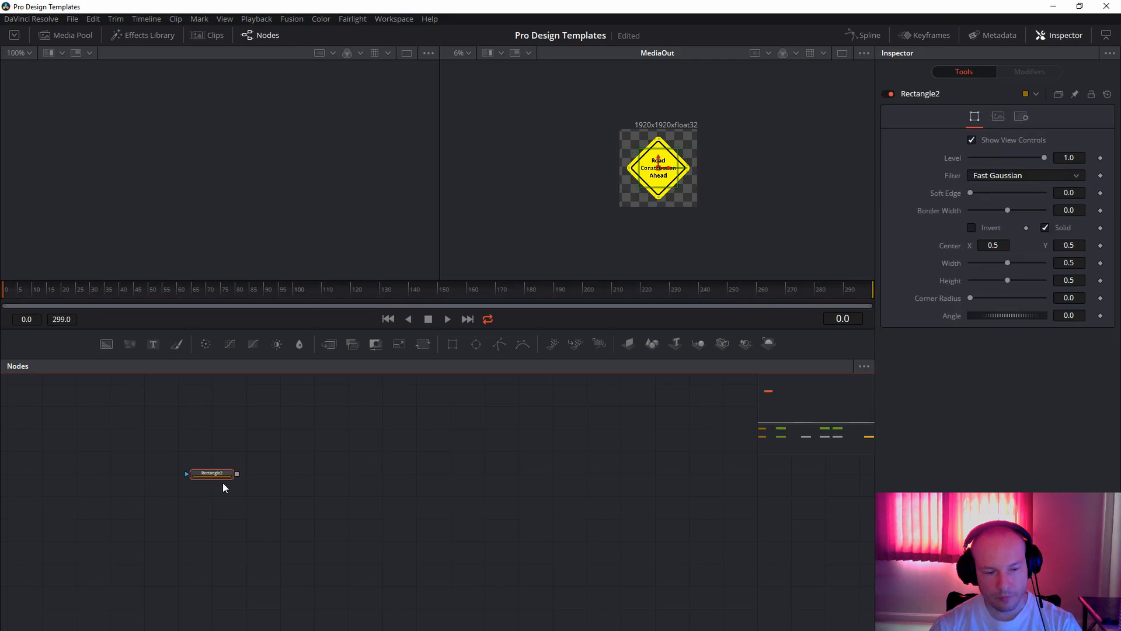
# Add a Background node beside the Rectangle2 mask, turn off Auto Resolution and set its size to 1920 × 1920.
pyautogui.moveTo(329, 462); pyautogui.dragTo(355, 475)
pyautogui.click(999, 152)
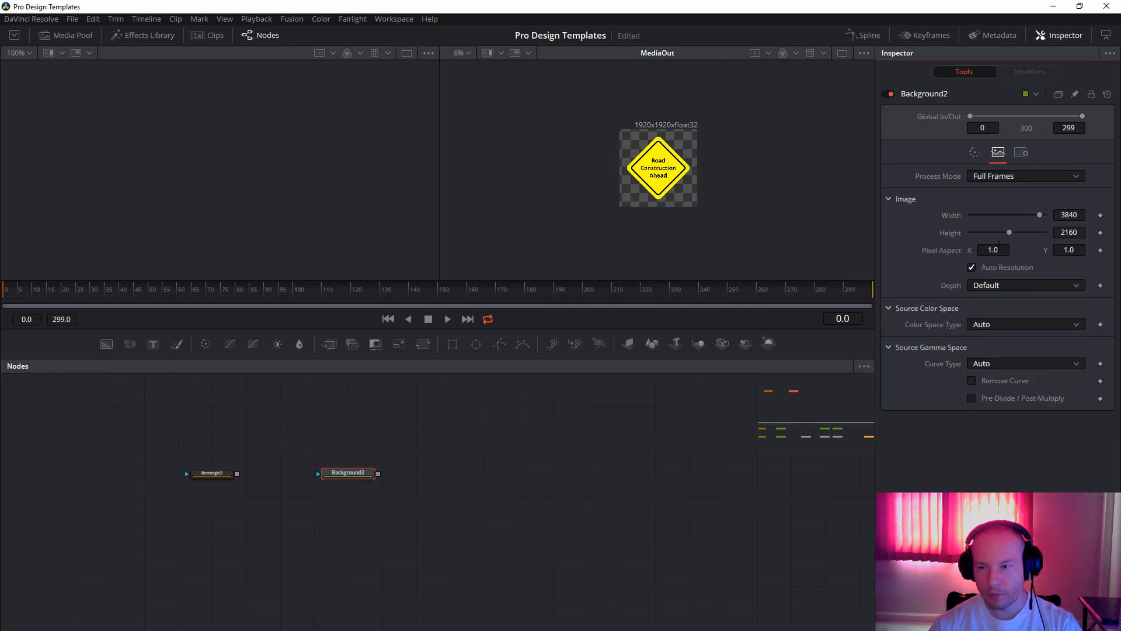
pyautogui.click(991, 269)
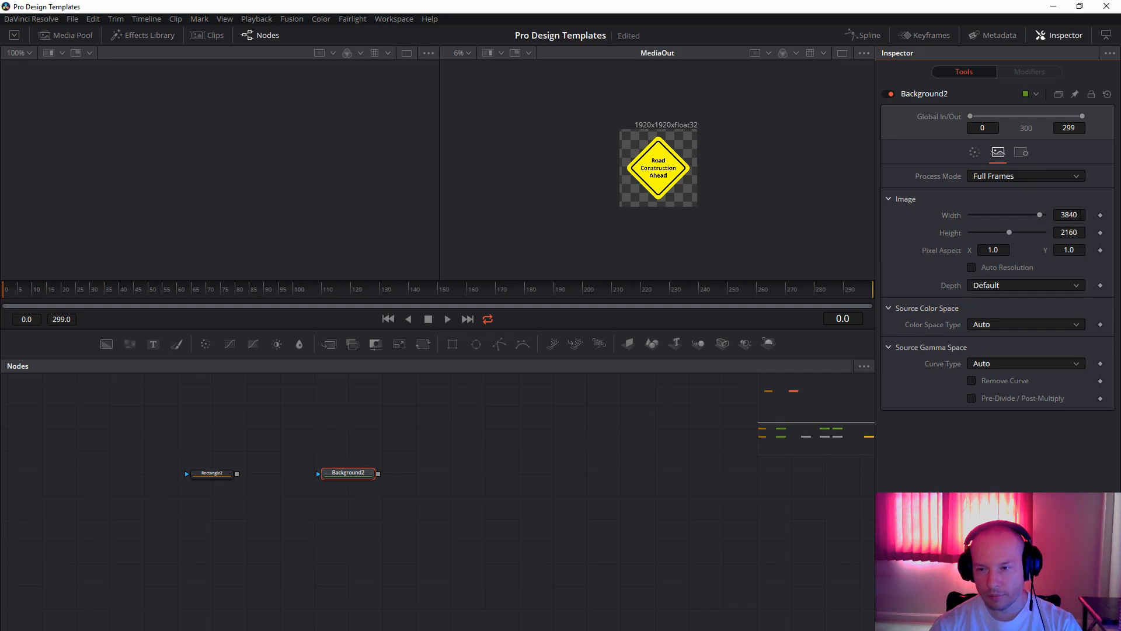
pyautogui.click(1083, 216)
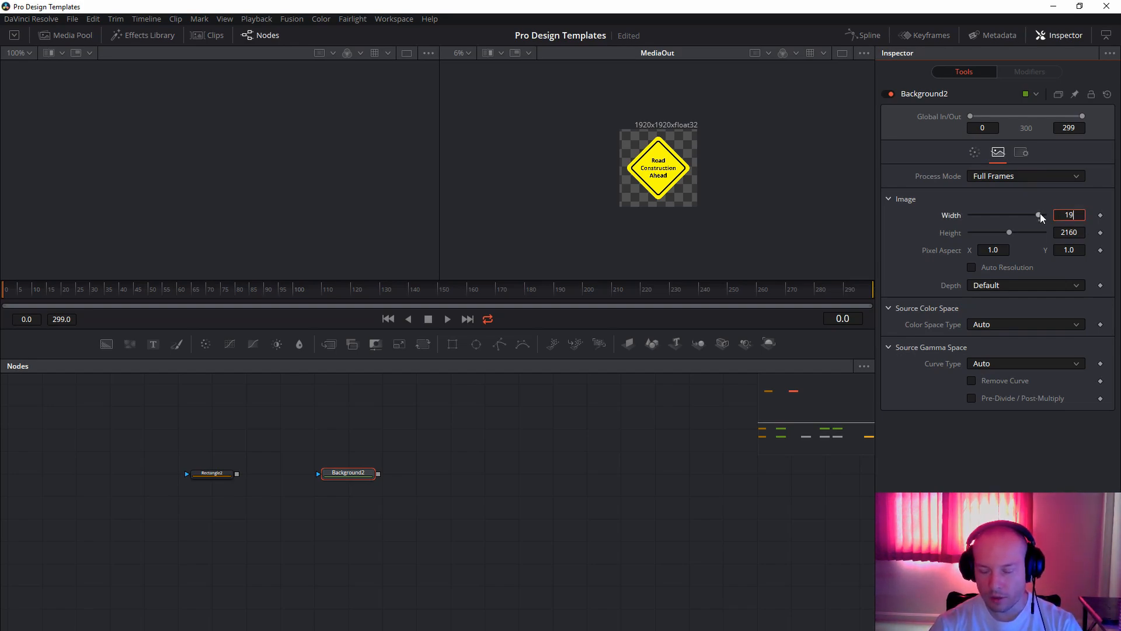
pyautogui.press('Tab')
pyautogui.write('12')
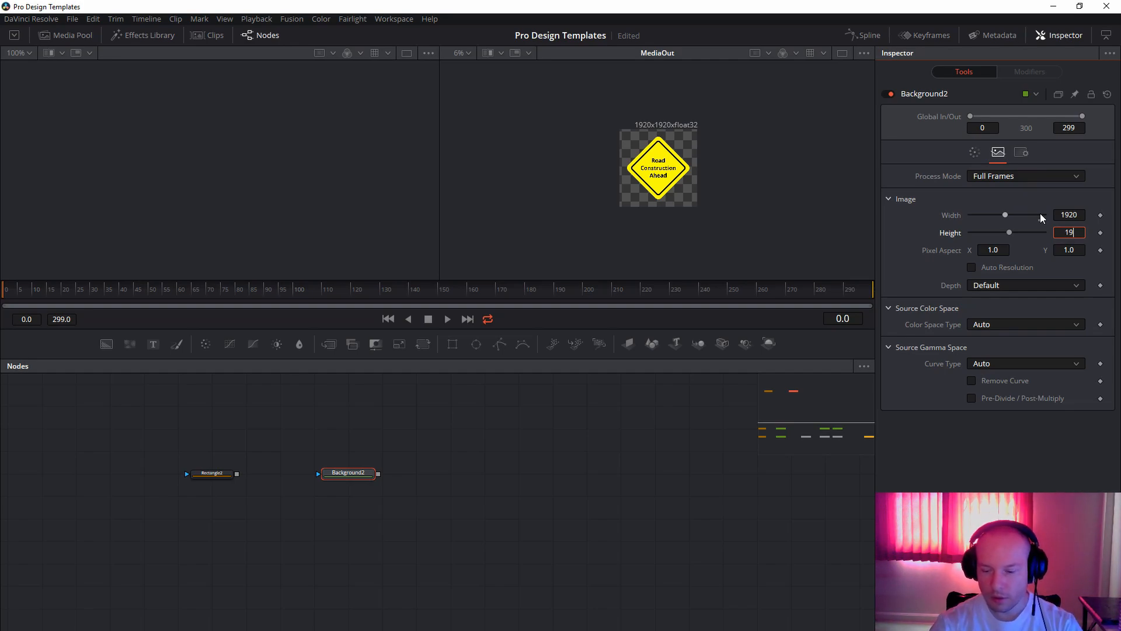
pyautogui.write('20')
pyautogui.press('Tab')
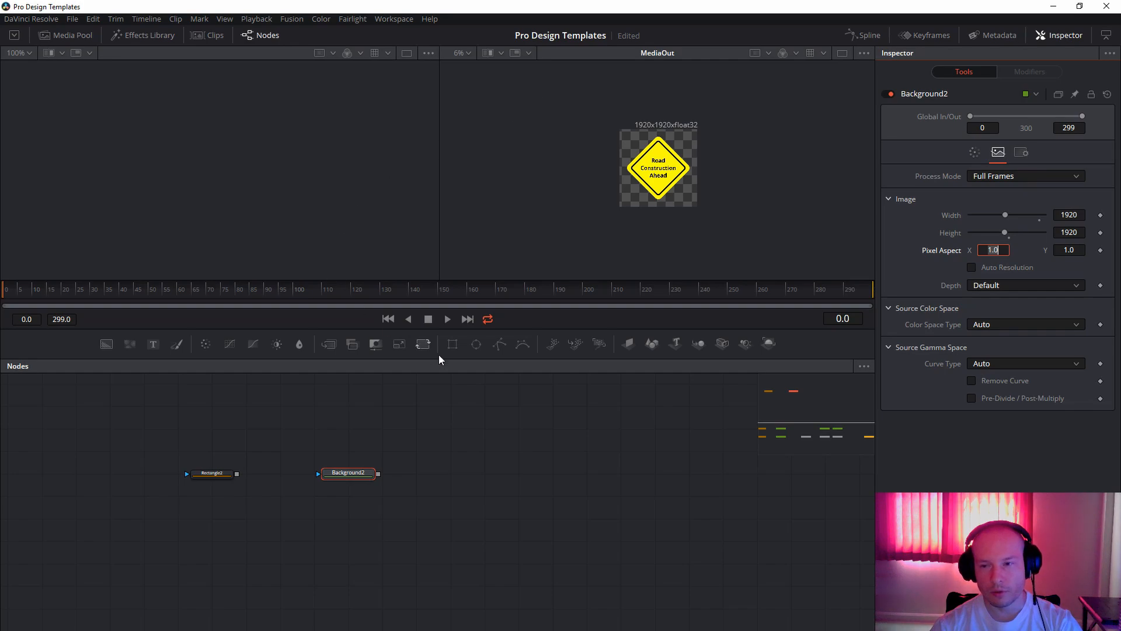
# Connect the Rectangle2 mask to the Background2 node's mask input.
pyautogui.click(467, 476)
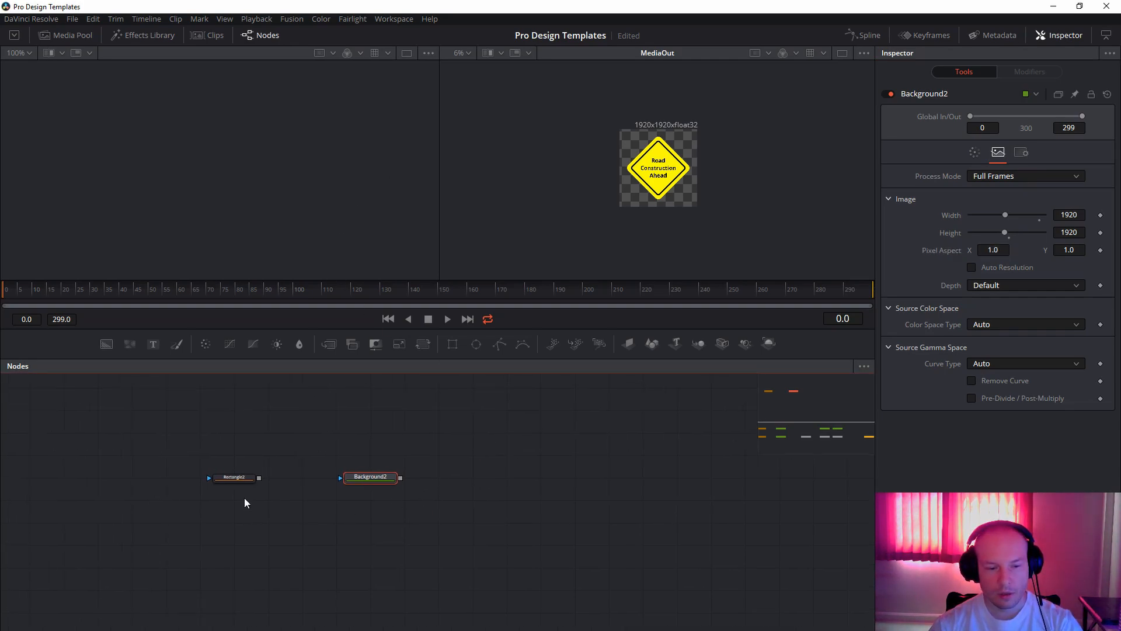
pyautogui.moveTo(258, 477); pyautogui.dragTo(362, 477)
pyautogui.moveTo(519, 439); pyautogui.dragTo(430, 431)
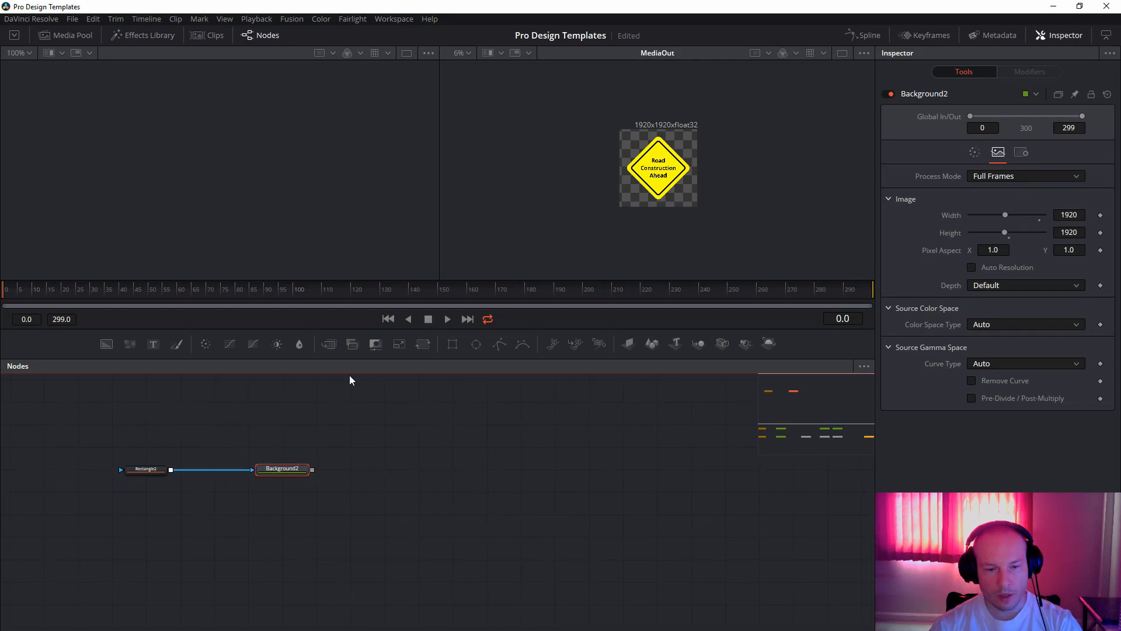
# Add a Merge node with Background2 as its background input and show it in the second viewer.
pyautogui.moveTo(332, 347); pyautogui.dragTo(411, 461)
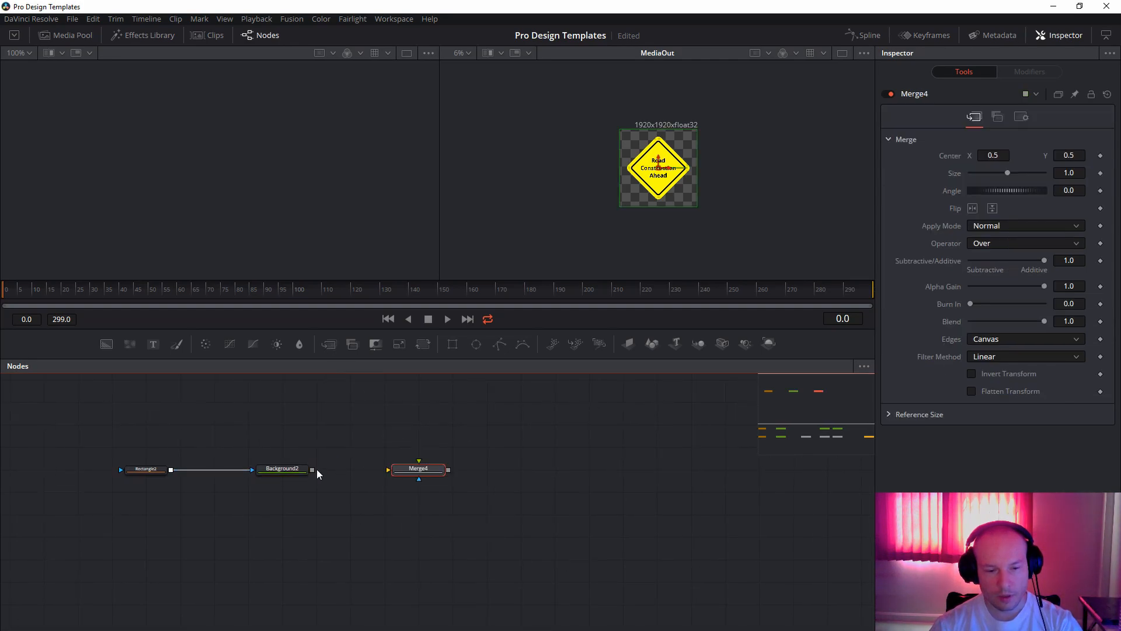
pyautogui.moveTo(313, 471); pyautogui.dragTo(410, 471)
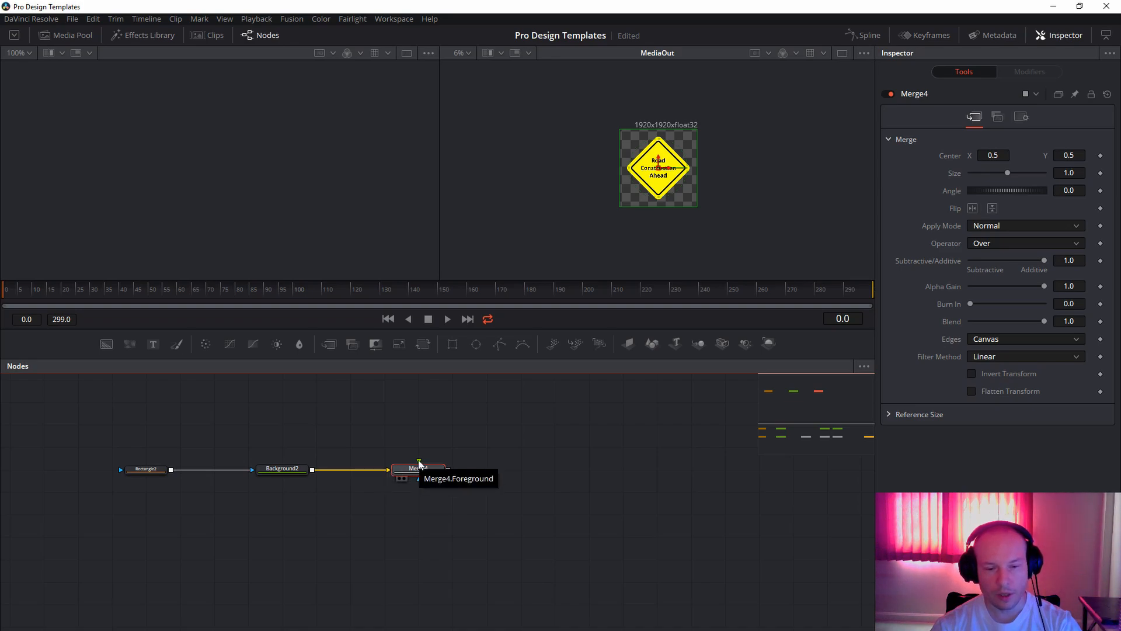
pyautogui.moveTo(404, 450); pyautogui.dragTo(468, 468)
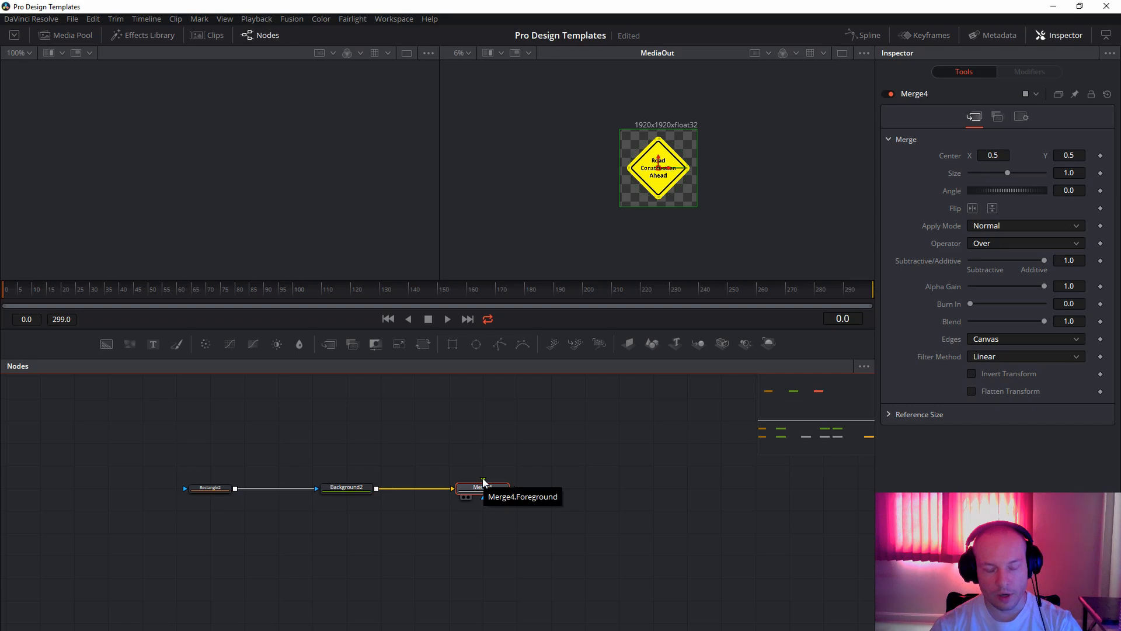
pyautogui.moveTo(402, 438); pyautogui.dragTo(461, 453)
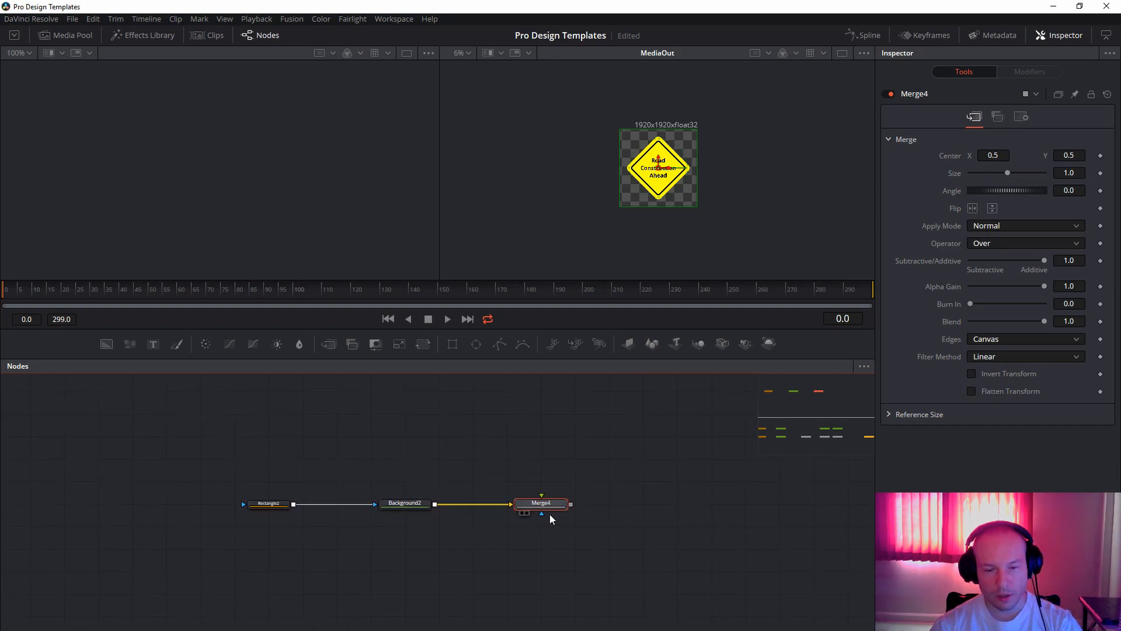
pyautogui.press('2')
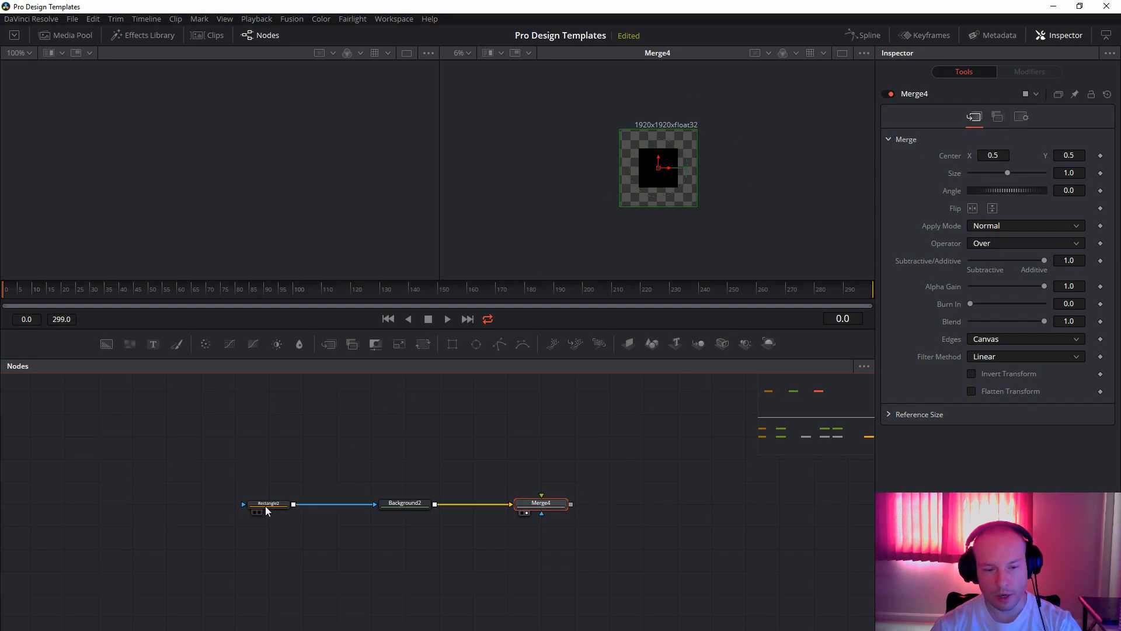
# Set the Background2 node's solid color to bright yellow (#ffff00).
pyautogui.click(405, 503)
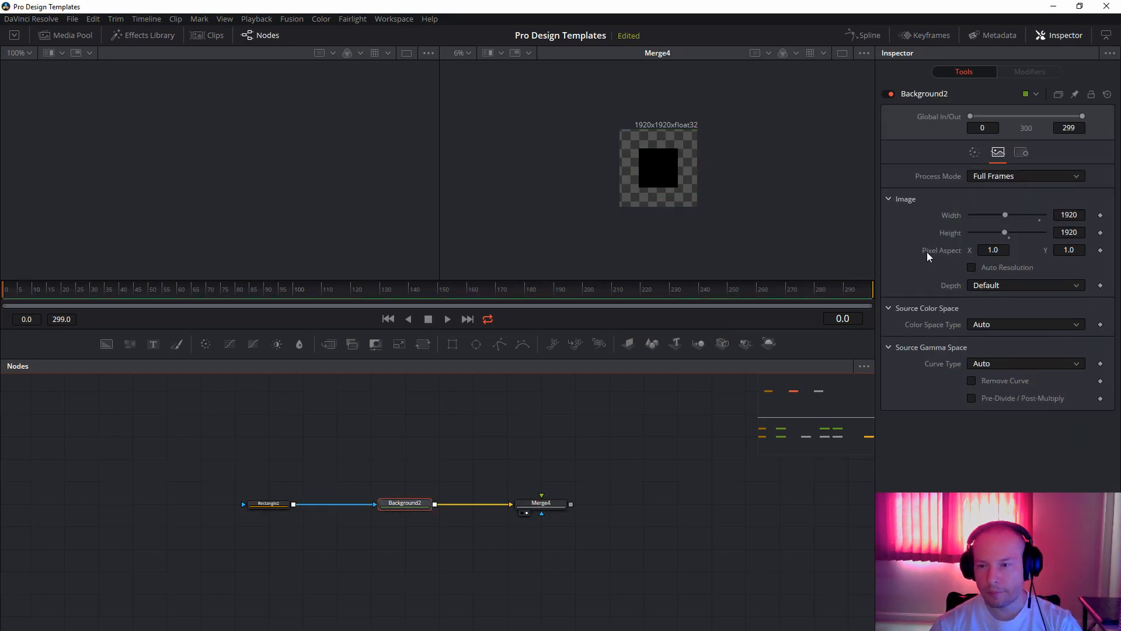
pyautogui.click(975, 153)
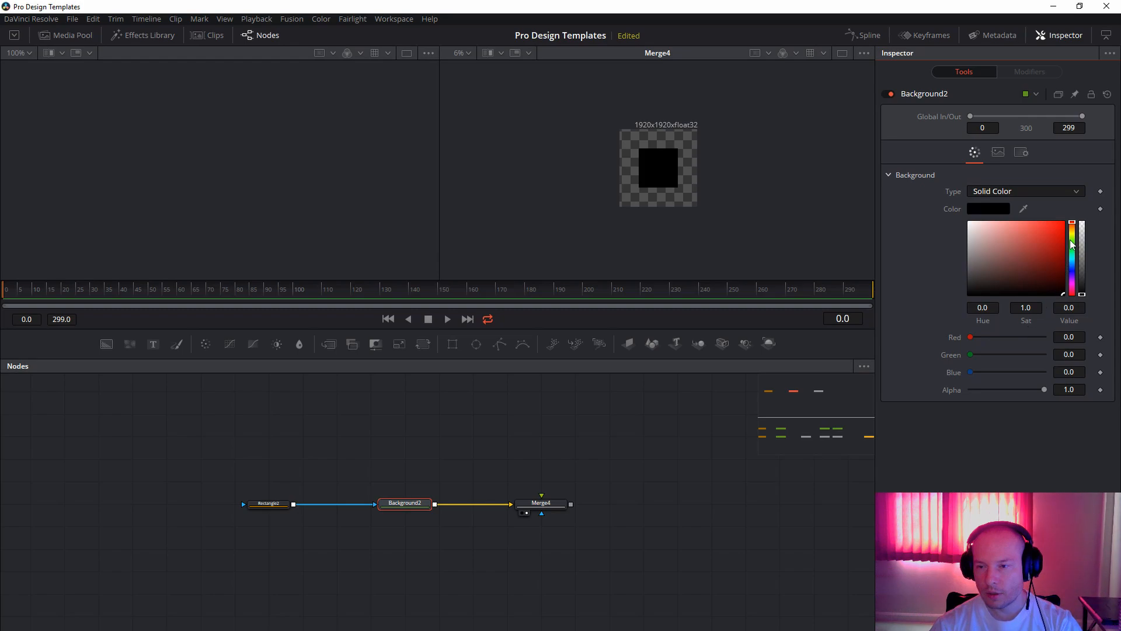
pyautogui.click(1002, 212)
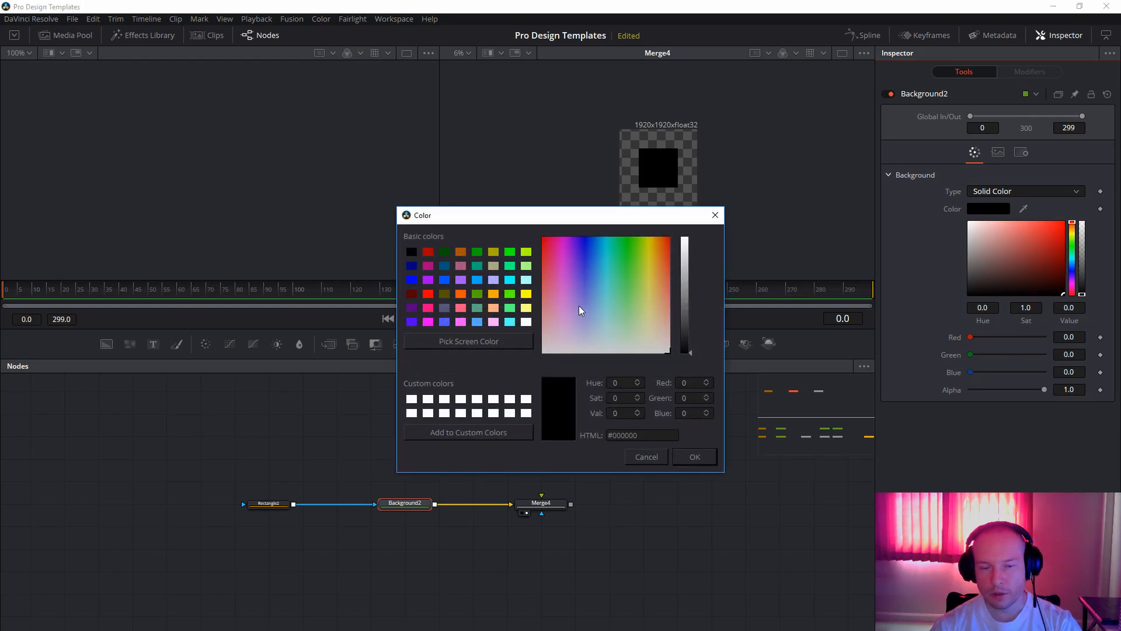
pyautogui.click(526, 295)
pyautogui.click(698, 459)
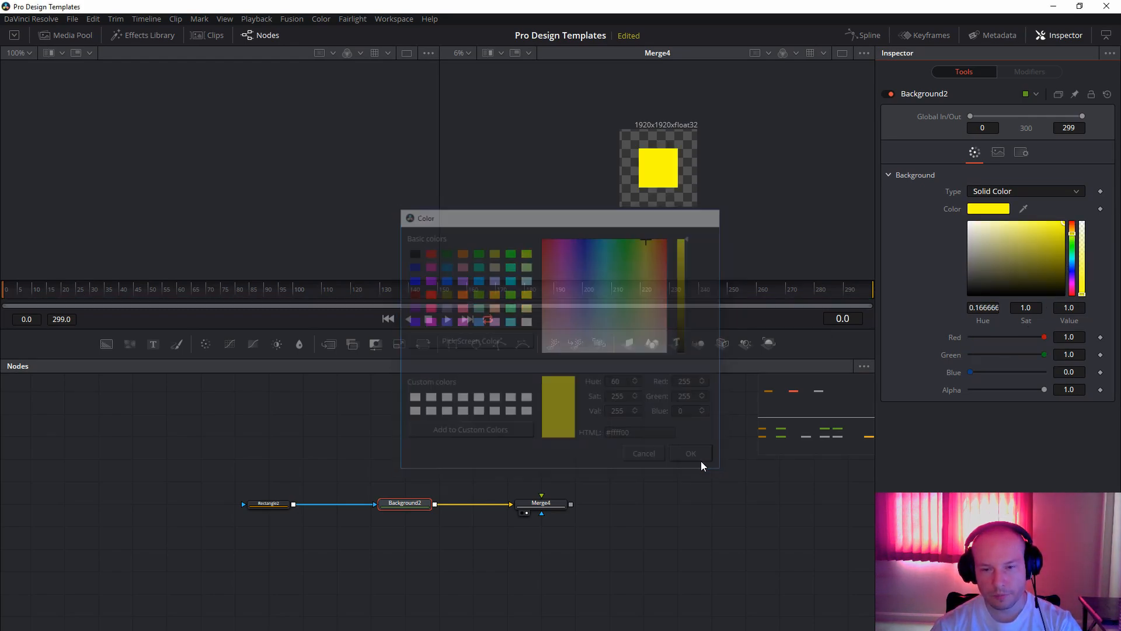
# Set the Rectangle2 mask's corner radius to 0.02.
pyautogui.click(269, 504)
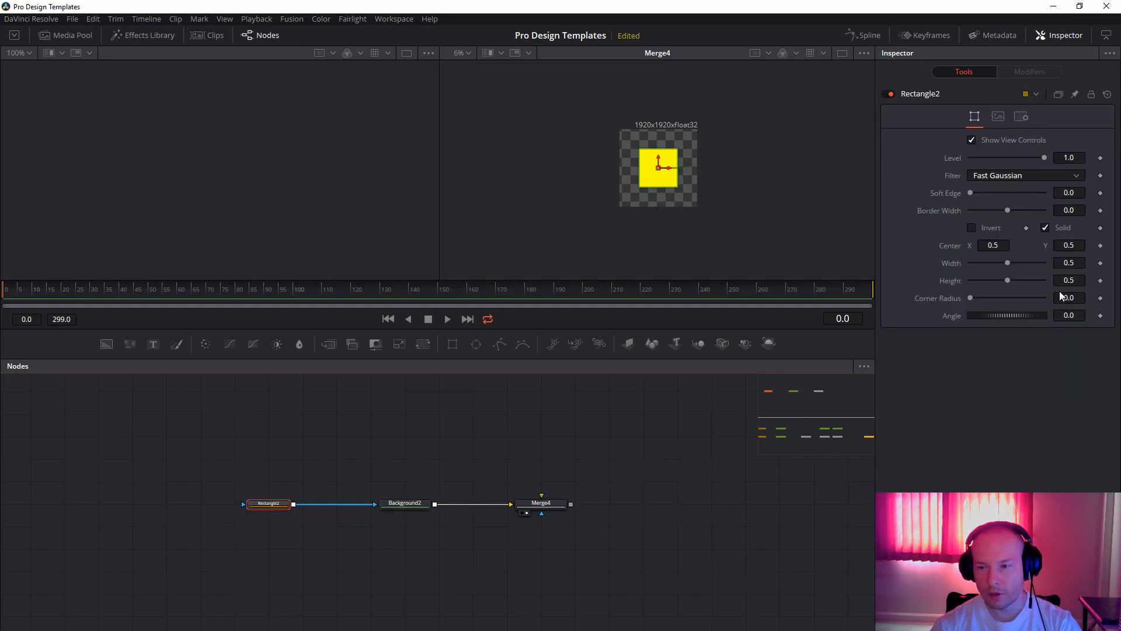
pyautogui.moveTo(970, 298); pyautogui.dragTo(977, 301)
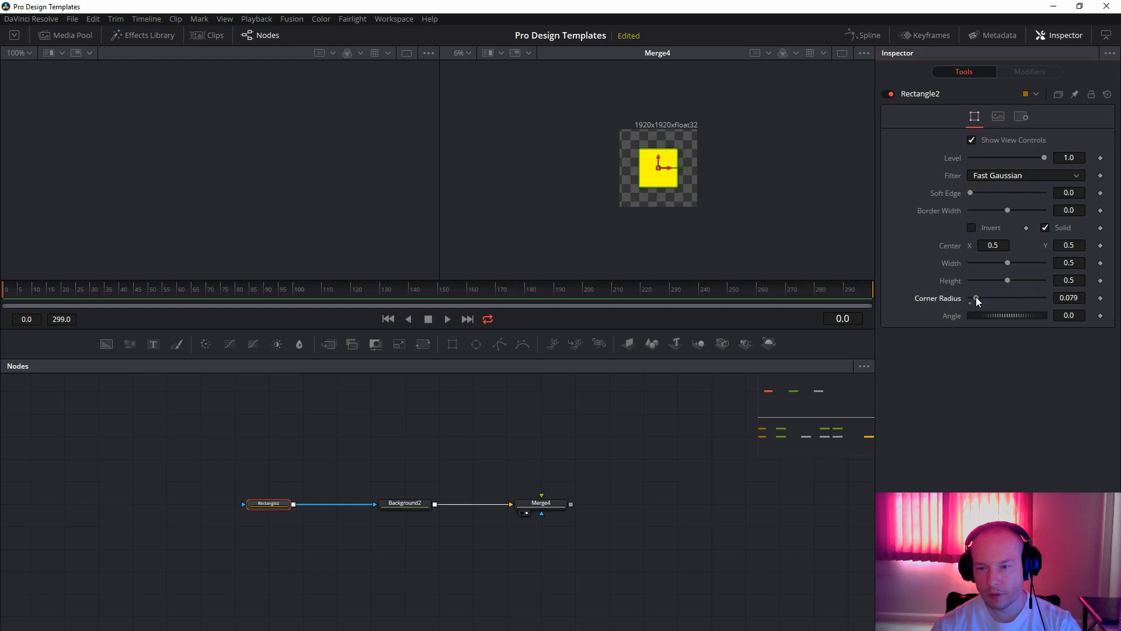
pyautogui.click(1081, 298)
pyautogui.hotkey('shift', 'Left')
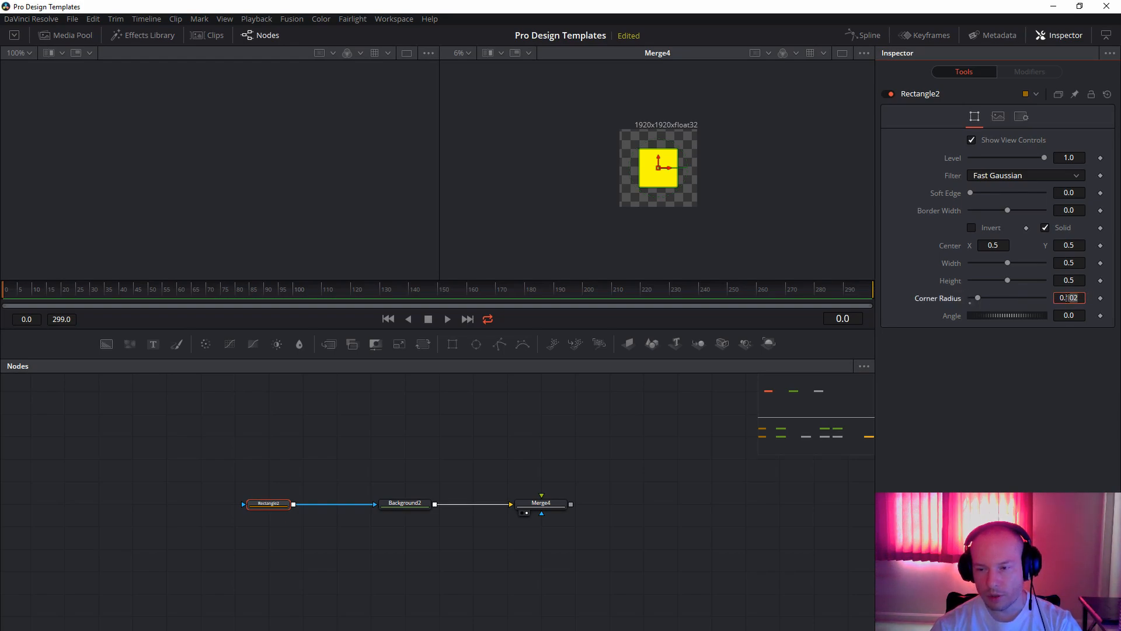
pyautogui.write('02')
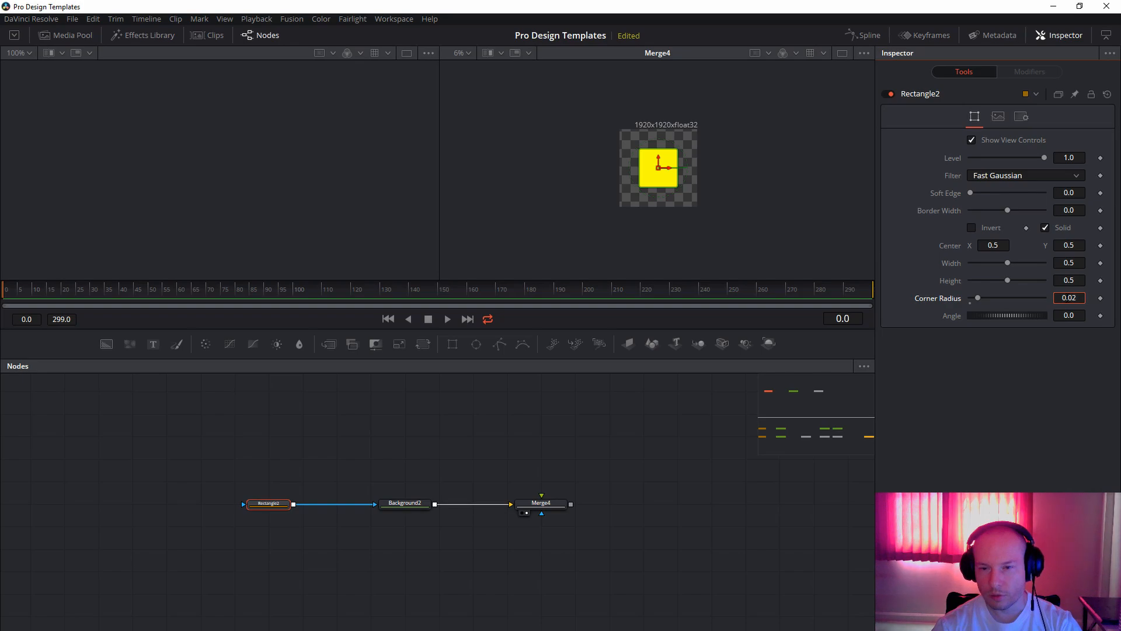
pyautogui.press('Tab')
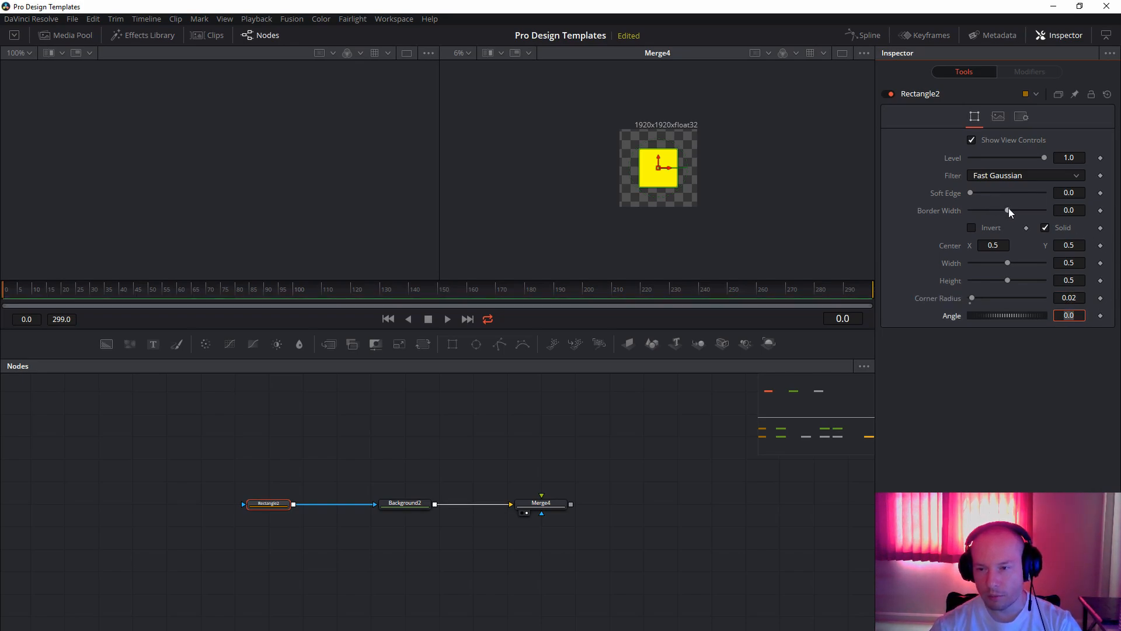
# Set the Rectangle2 mask's border width to 0.1.
pyautogui.moveTo(1008, 209); pyautogui.dragTo(1018, 211)
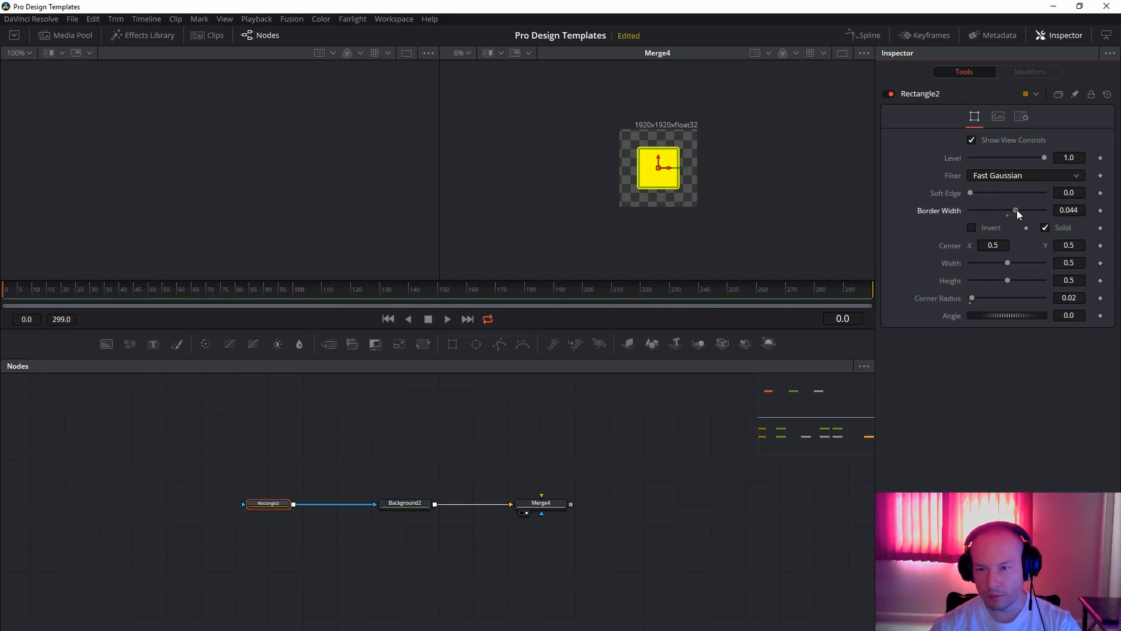
pyautogui.click(1066, 210)
pyautogui.hotkey('ctrl', 'a')
pyautogui.write('0.1')
pyautogui.press('Tab')
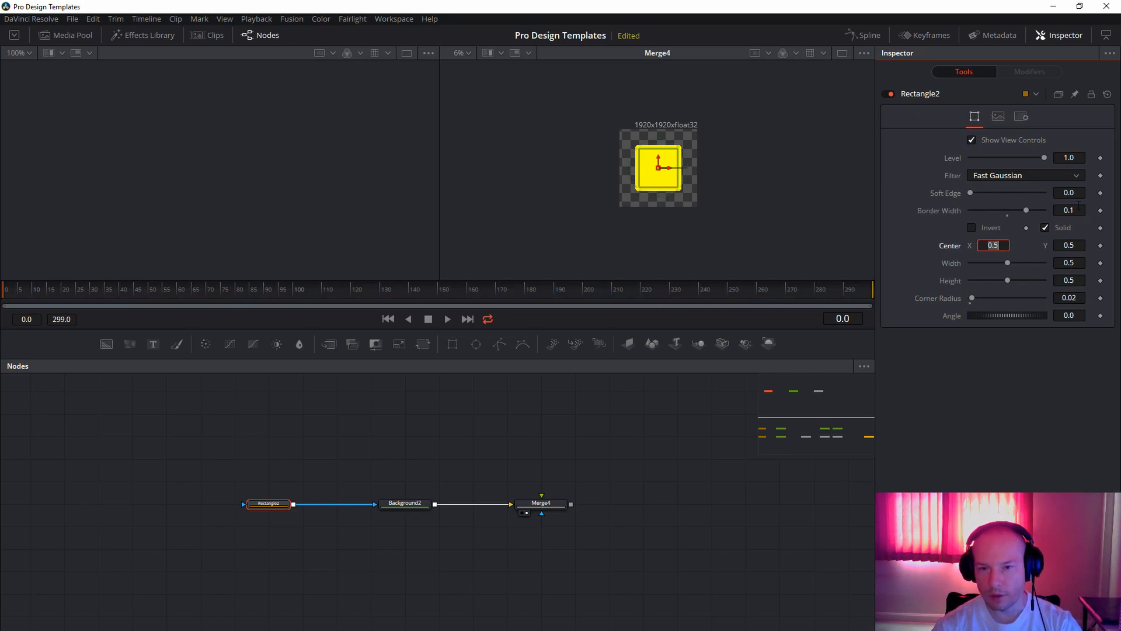
pyautogui.scroll(3, 653, 174)
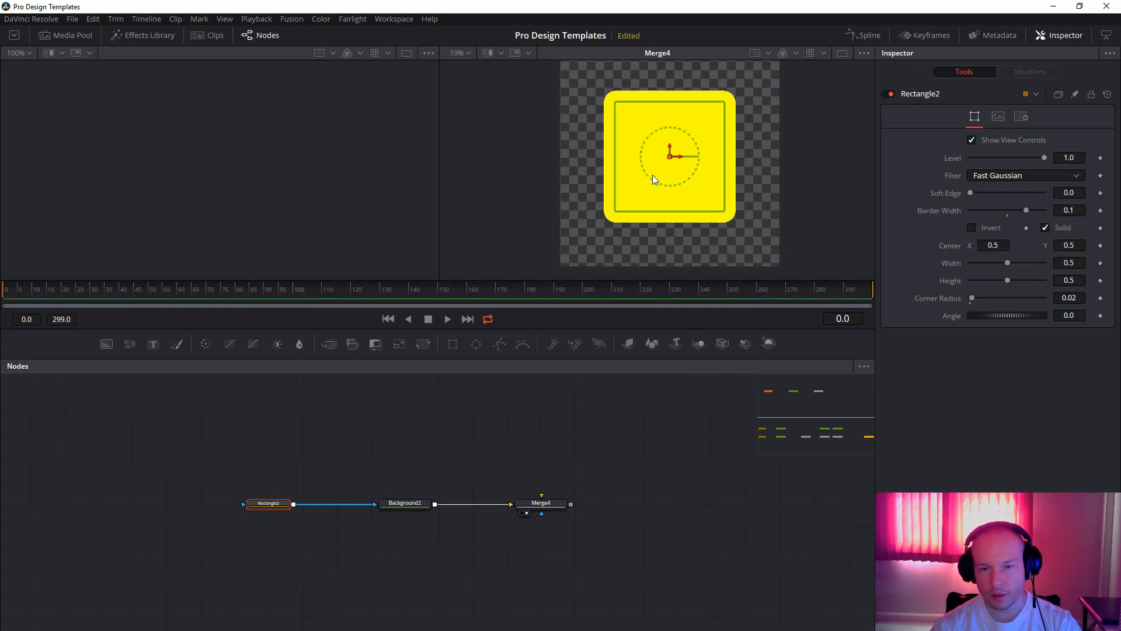
pyautogui.moveTo(706, 173); pyautogui.dragTo(663, 170)
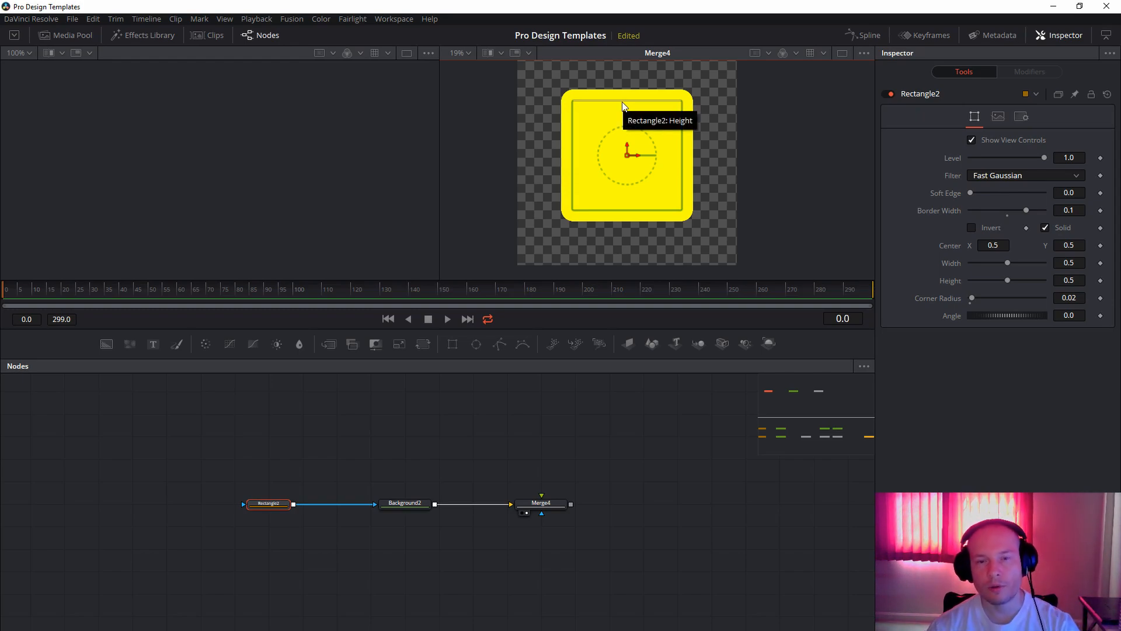
# Duplicate the Rectangle2 and Background2 nodes above the originals and connect the background copy to Merge4's foreground input.
pyautogui.moveTo(628, 449); pyautogui.dragTo(668, 455)
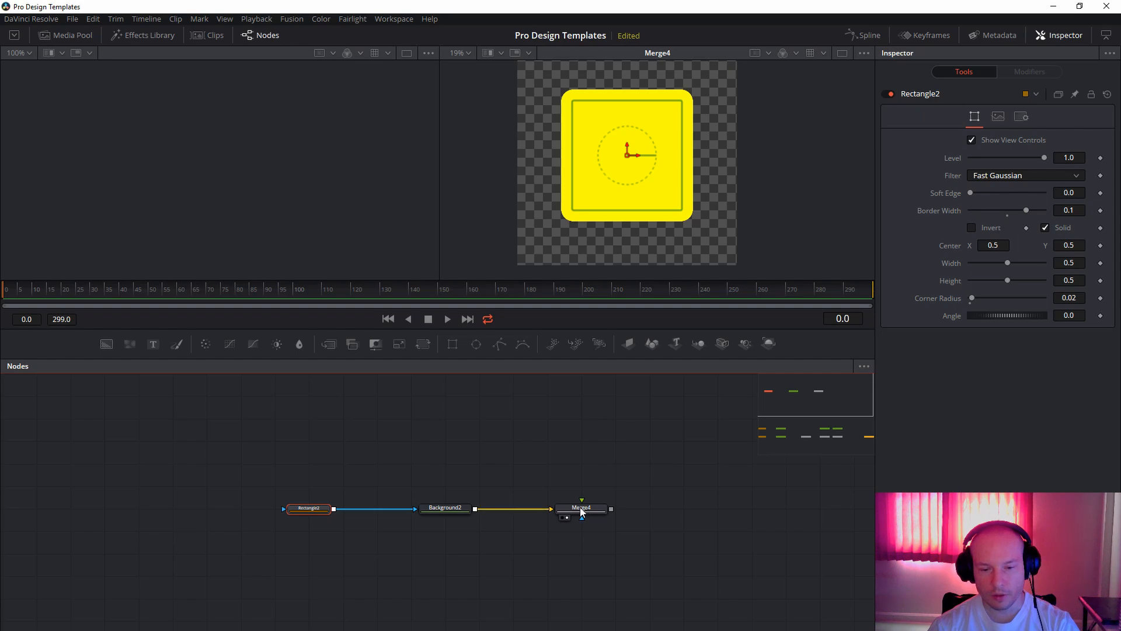
pyautogui.moveTo(242, 443); pyautogui.dragTo(447, 531)
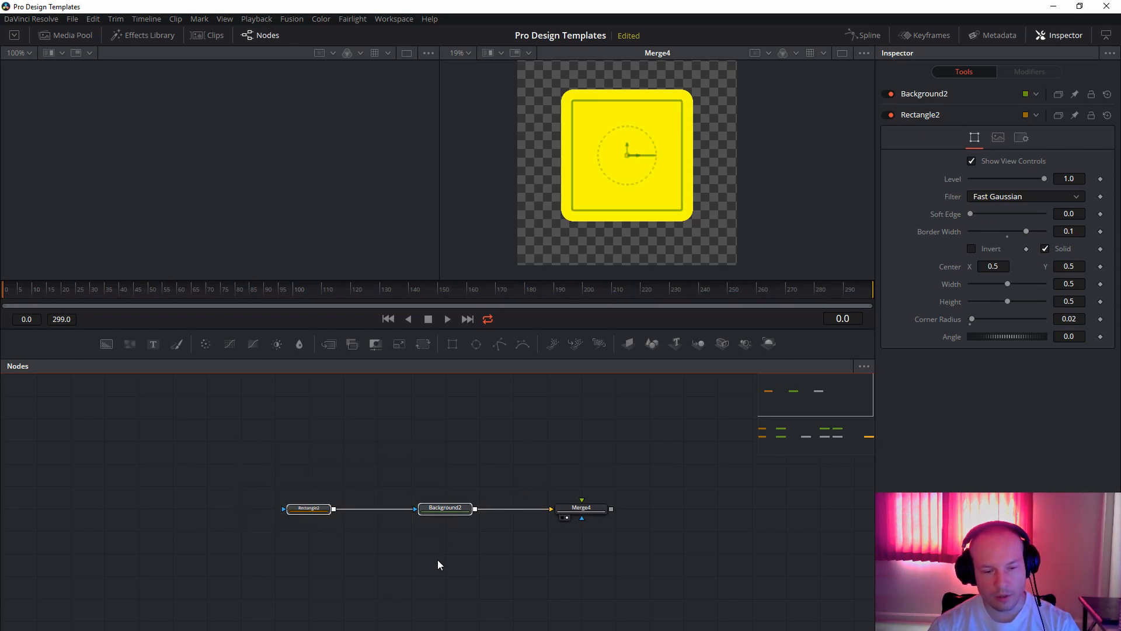
pyautogui.click(447, 462)
pyautogui.hotkey('ctrl', 'v')
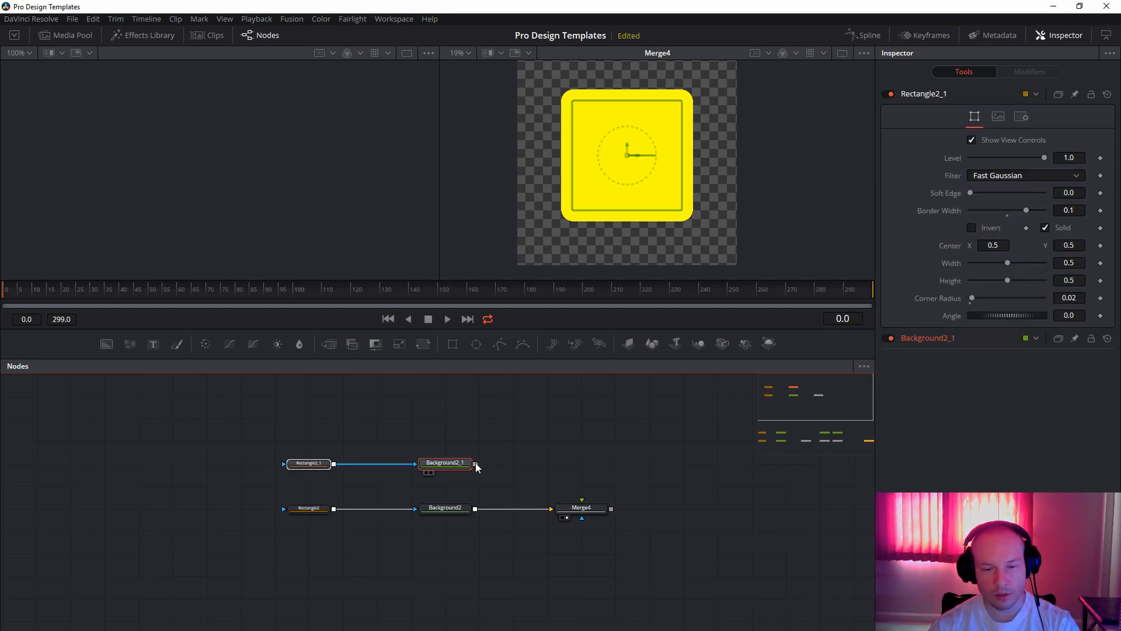
pyautogui.moveTo(476, 466); pyautogui.dragTo(581, 507)
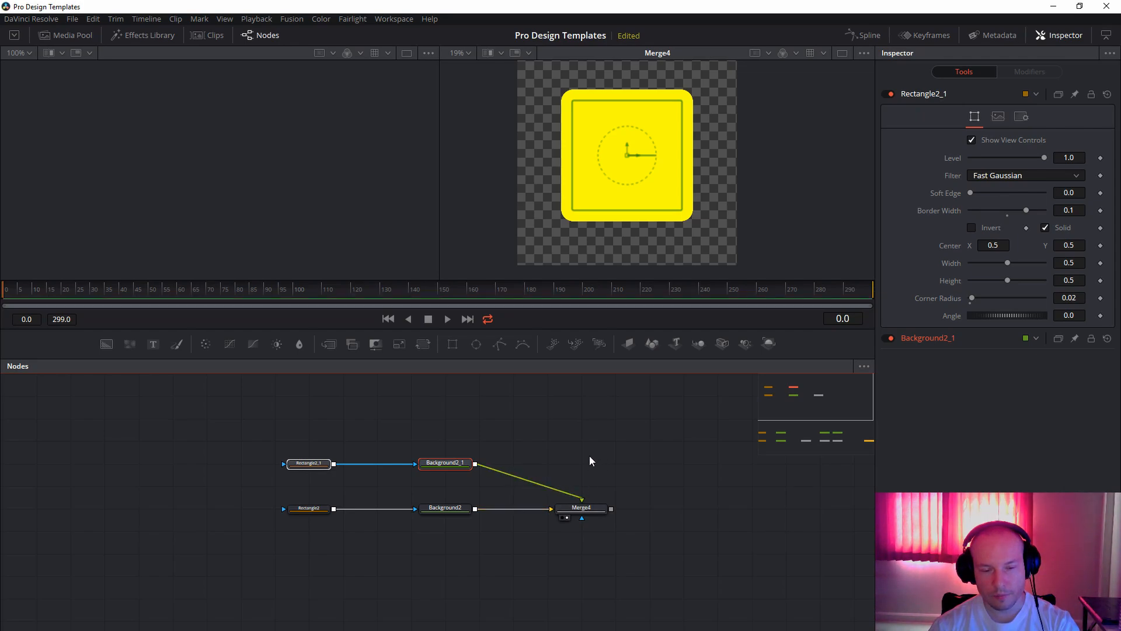
# Change the duplicated Background2_1 node's color to black.
pyautogui.click(458, 464)
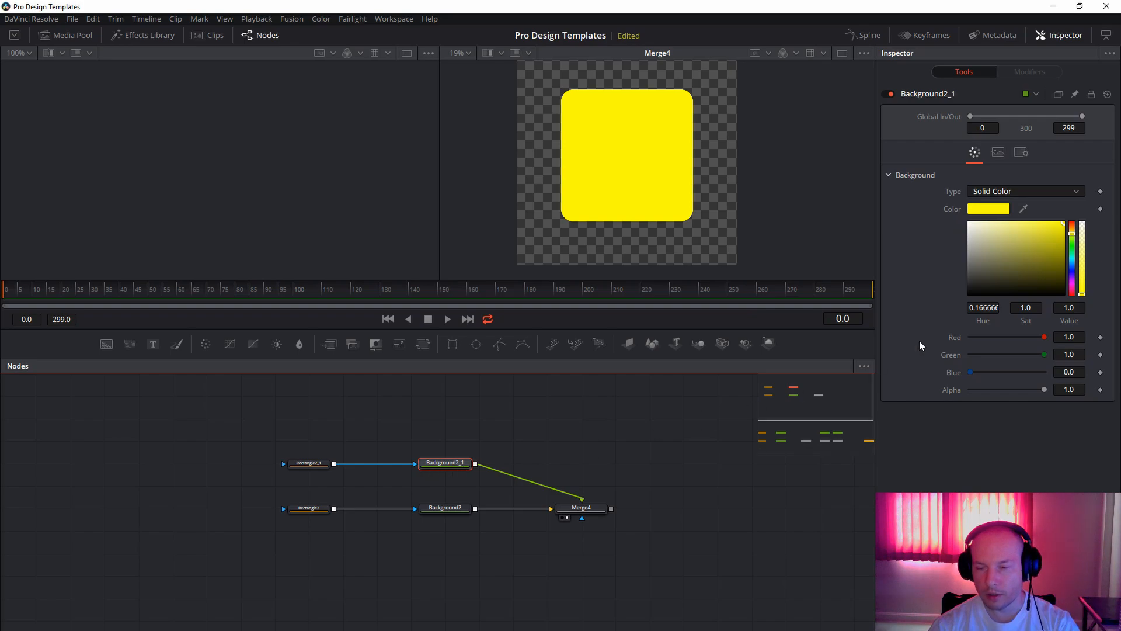
pyautogui.moveTo(1016, 264); pyautogui.dragTo(964, 295)
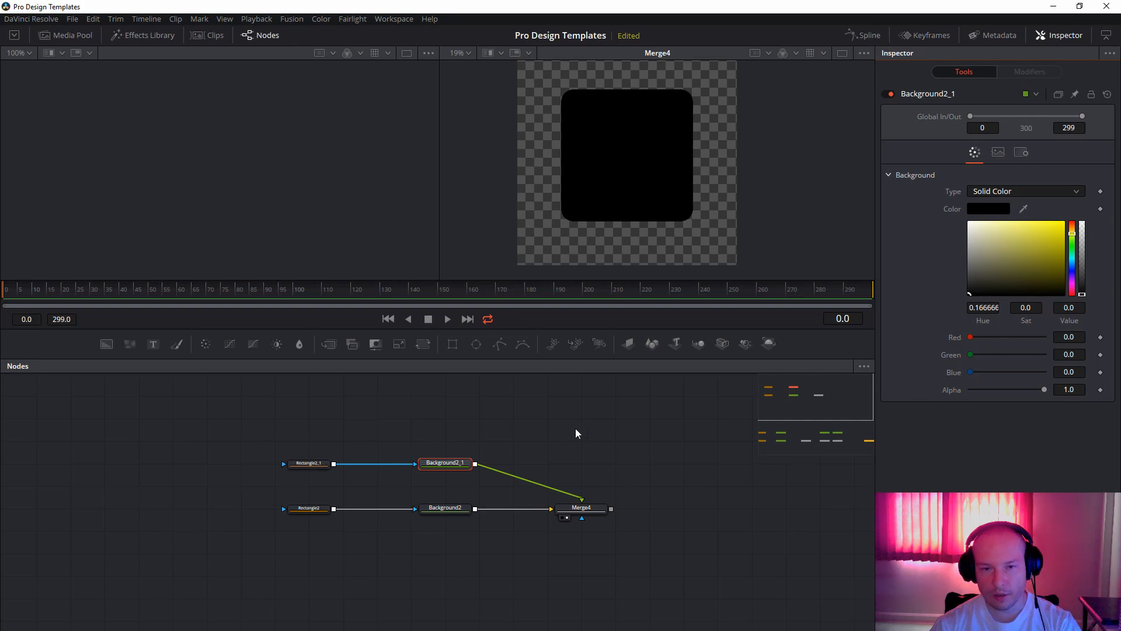
# Turn off Solid on the duplicated Rectangle2_1 mask and set its border width to 0.02.
pyautogui.click(303, 468)
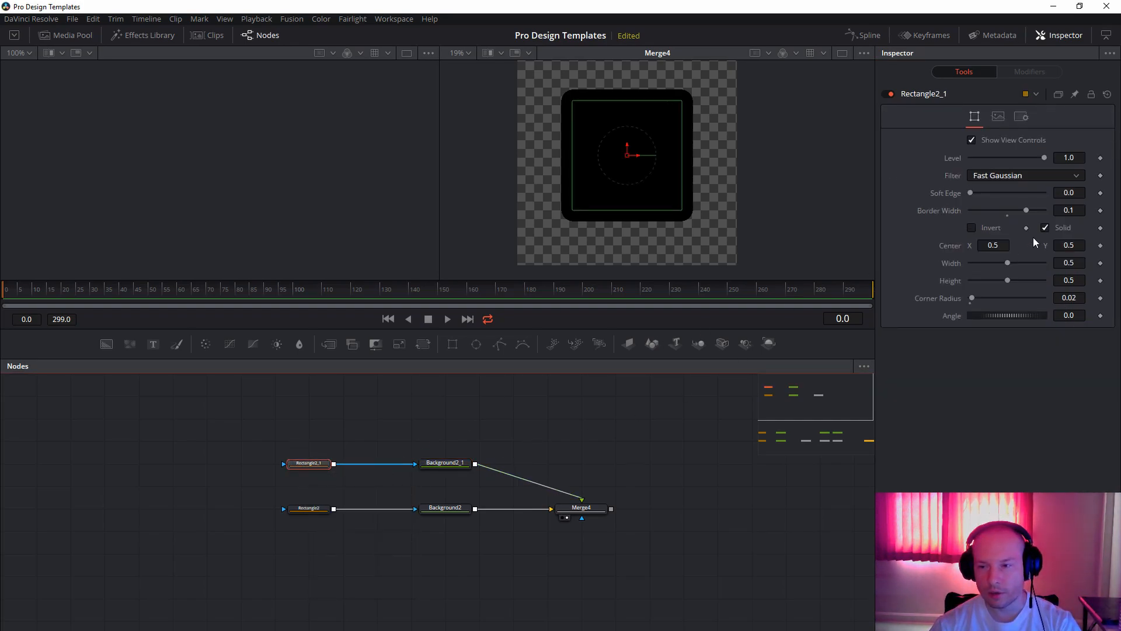
pyautogui.click(1046, 229)
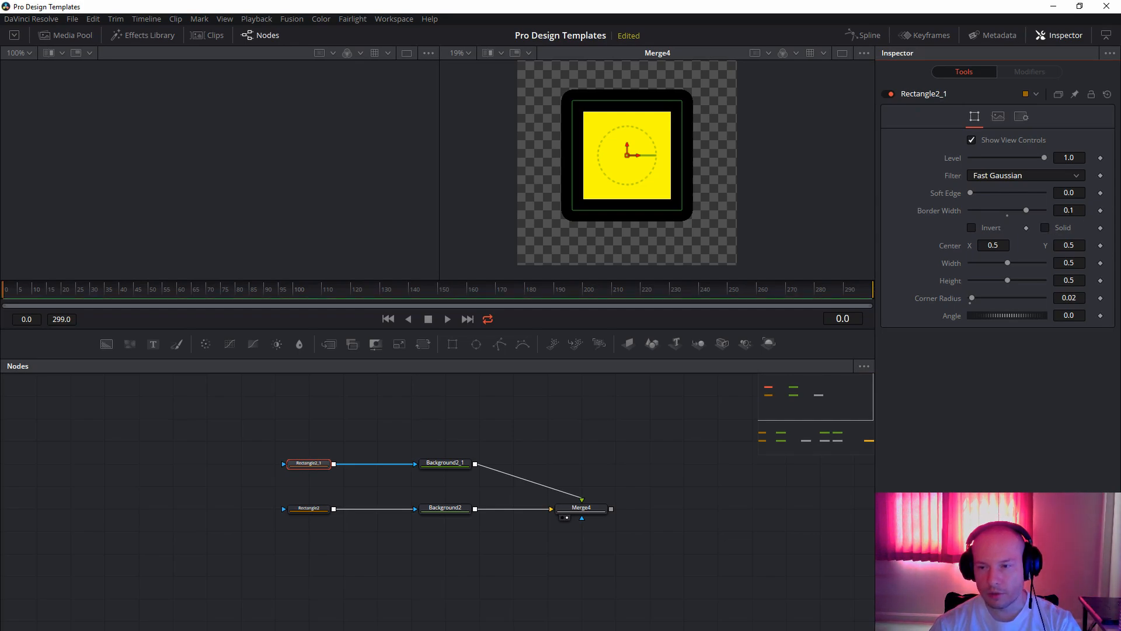
pyautogui.click(1071, 211)
pyautogui.write('0.0')
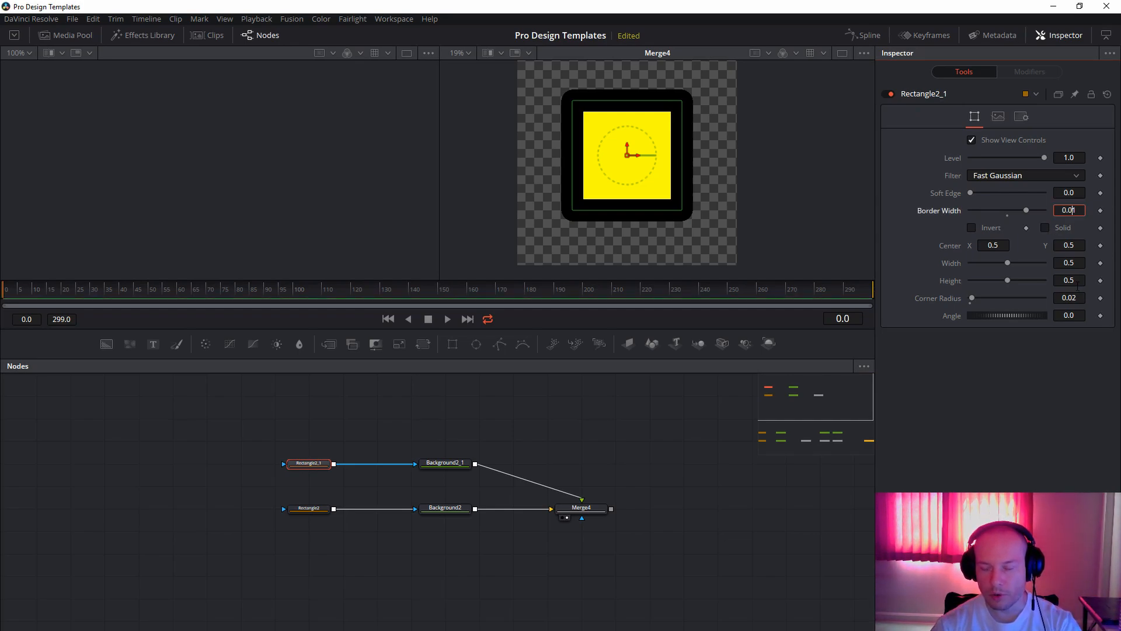
pyautogui.write('2')
pyautogui.press('Tab')
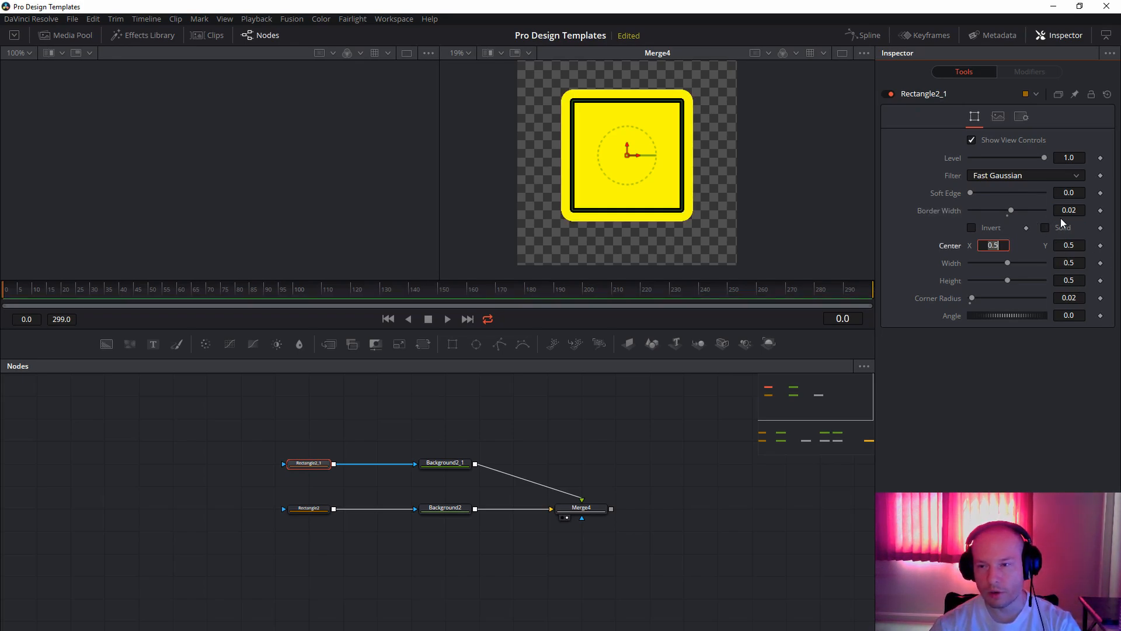
pyautogui.press('Return')
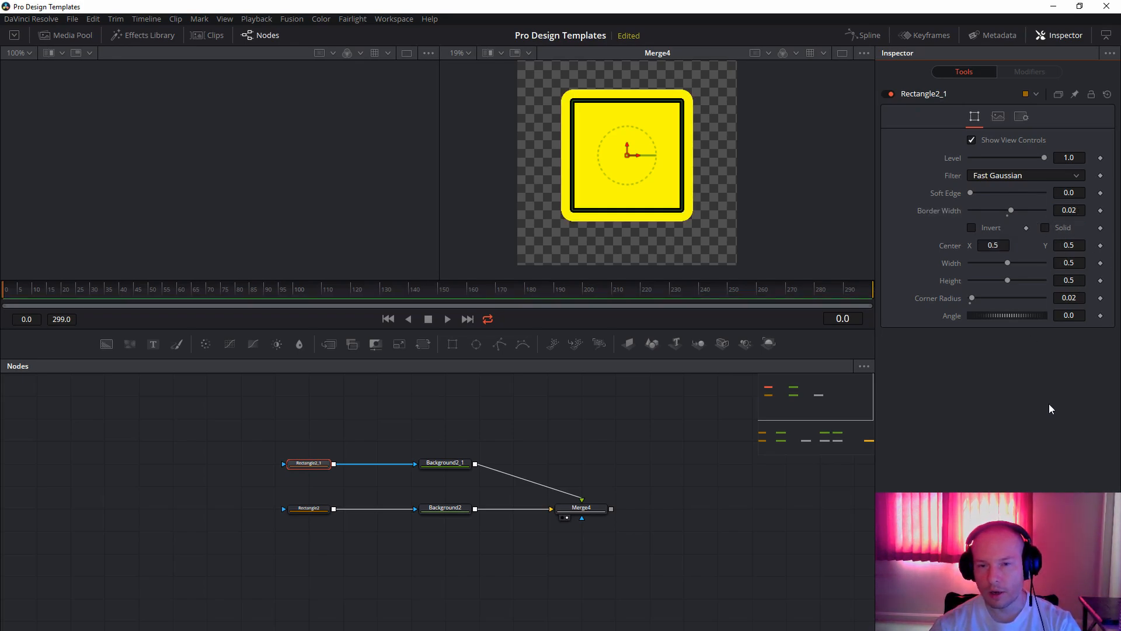
# Set the Rectangle2_1 mask's corner radius to 0.1.
pyautogui.click(657, 473)
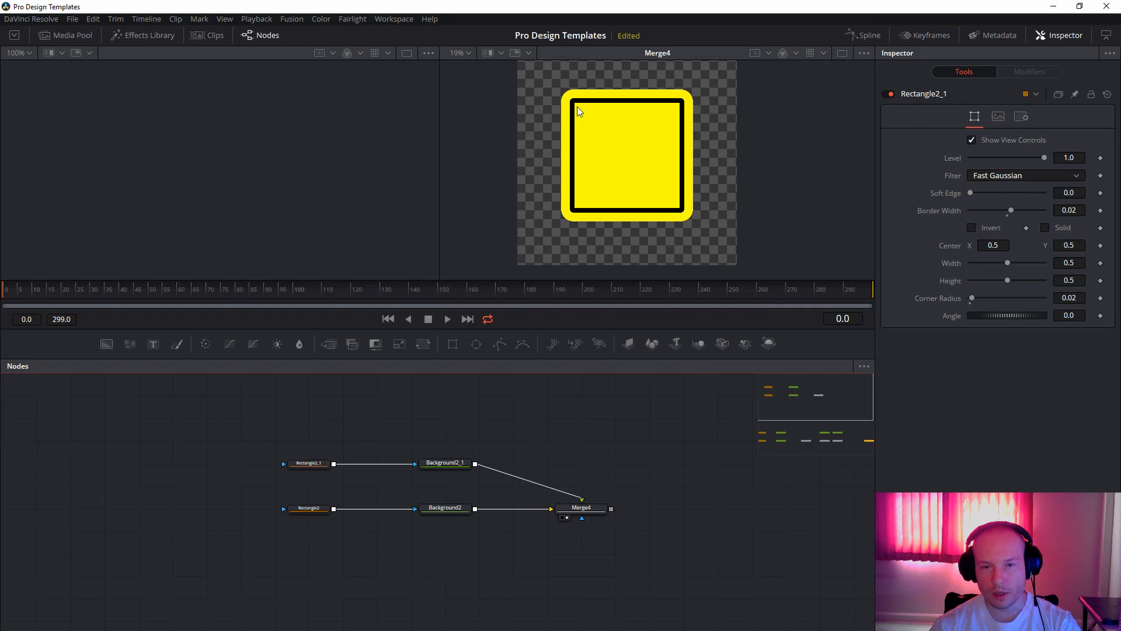
pyautogui.click(308, 463)
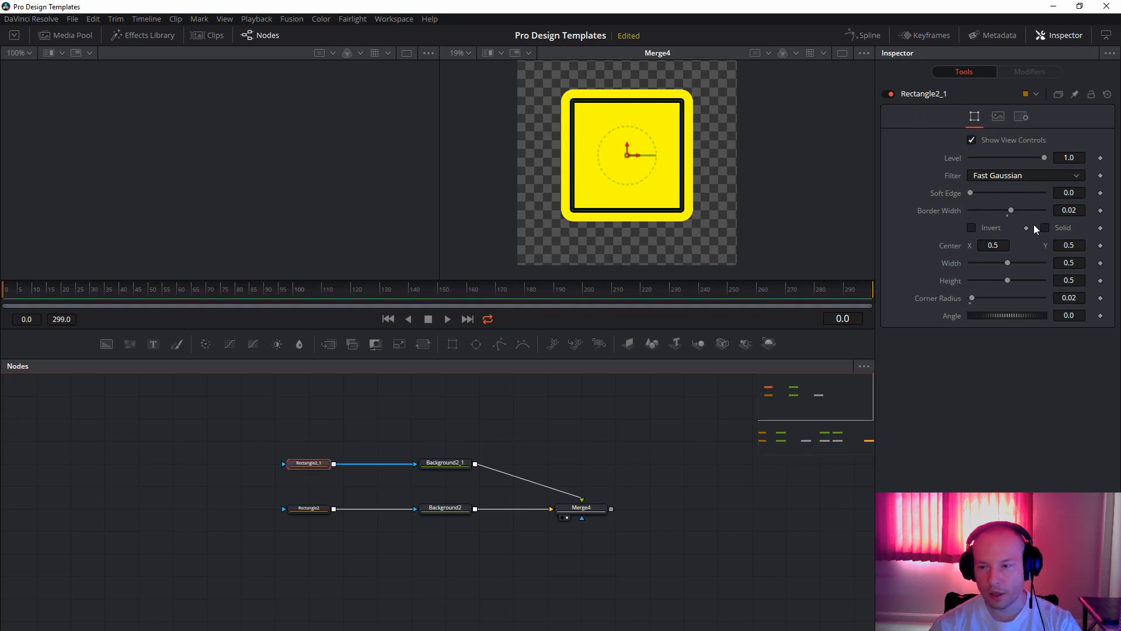
pyautogui.click(1074, 300)
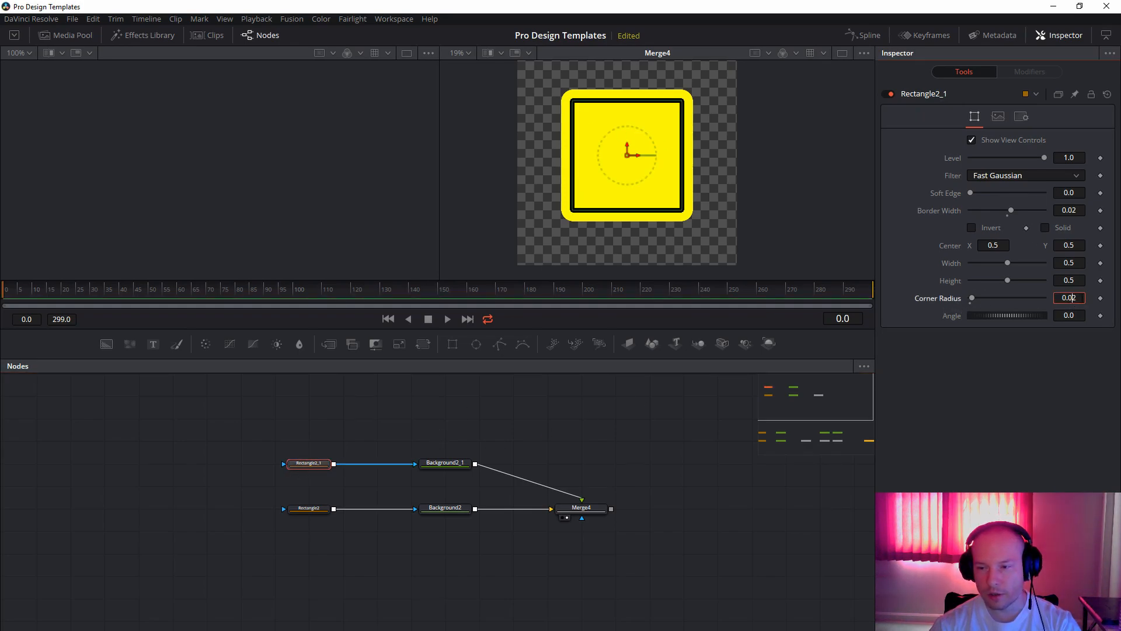
pyautogui.write('0.0')
pyautogui.press('BackSpace')
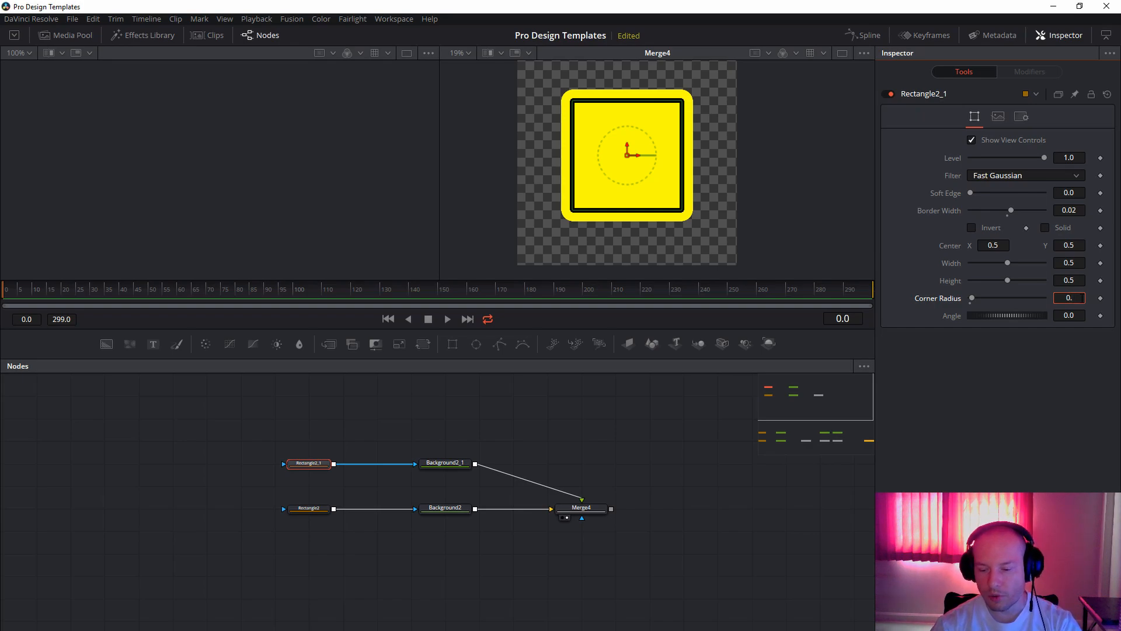
pyautogui.write('1')
pyautogui.press('Return')
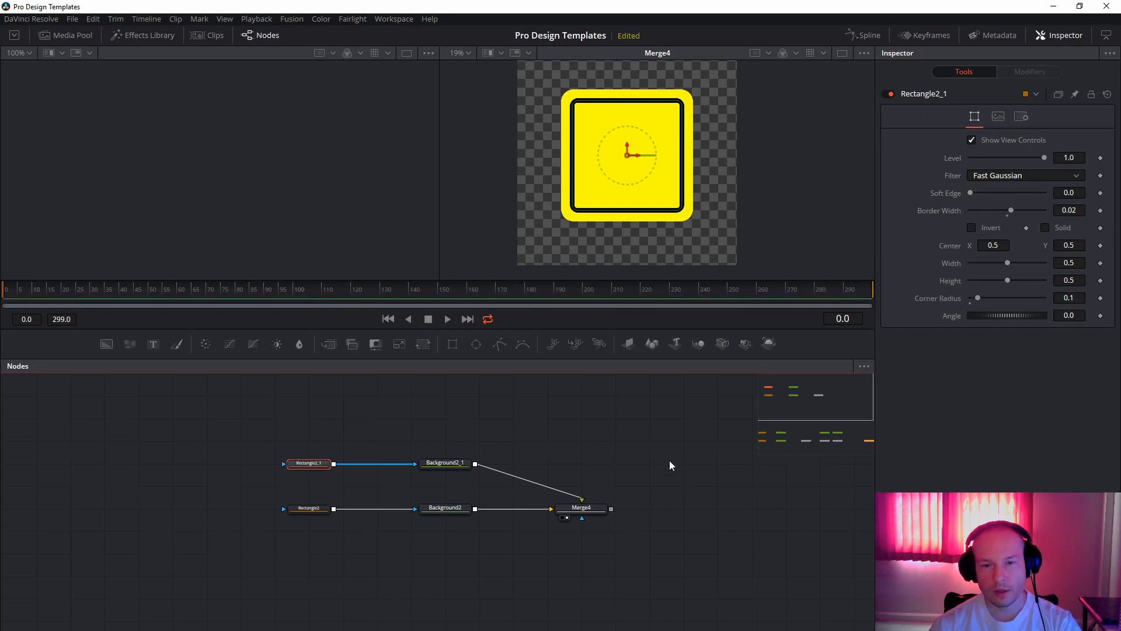
# Add a merge node that takes Merge4 as its foreground, and connect a new background node to its background input.
pyautogui.moveTo(693, 433); pyautogui.dragTo(517, 434)
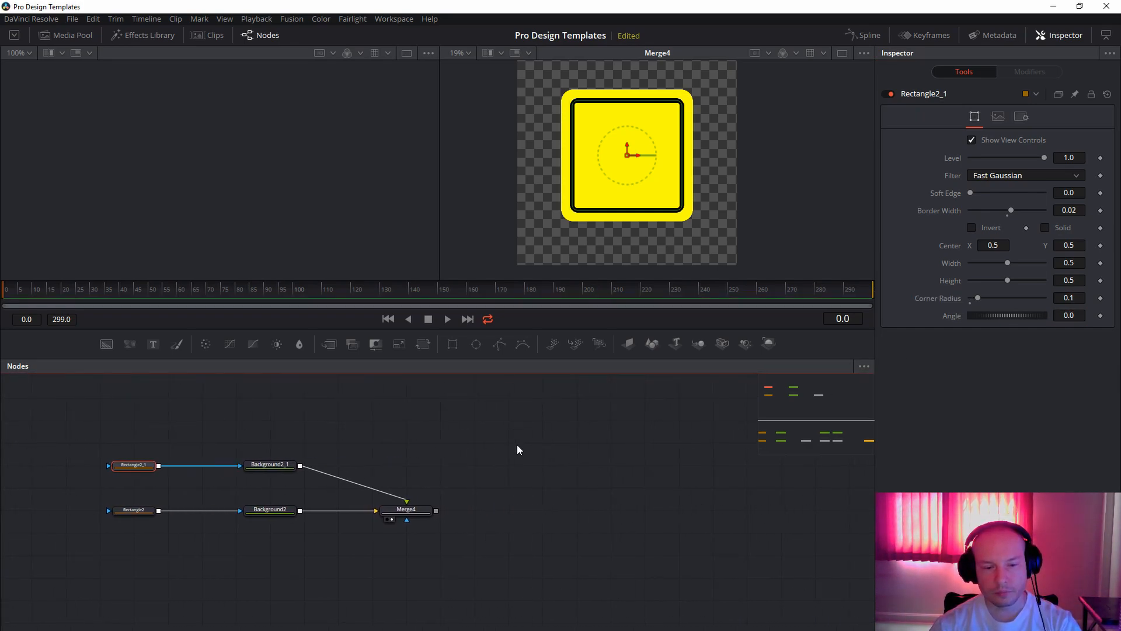
pyautogui.moveTo(632, 474); pyautogui.dragTo(586, 475)
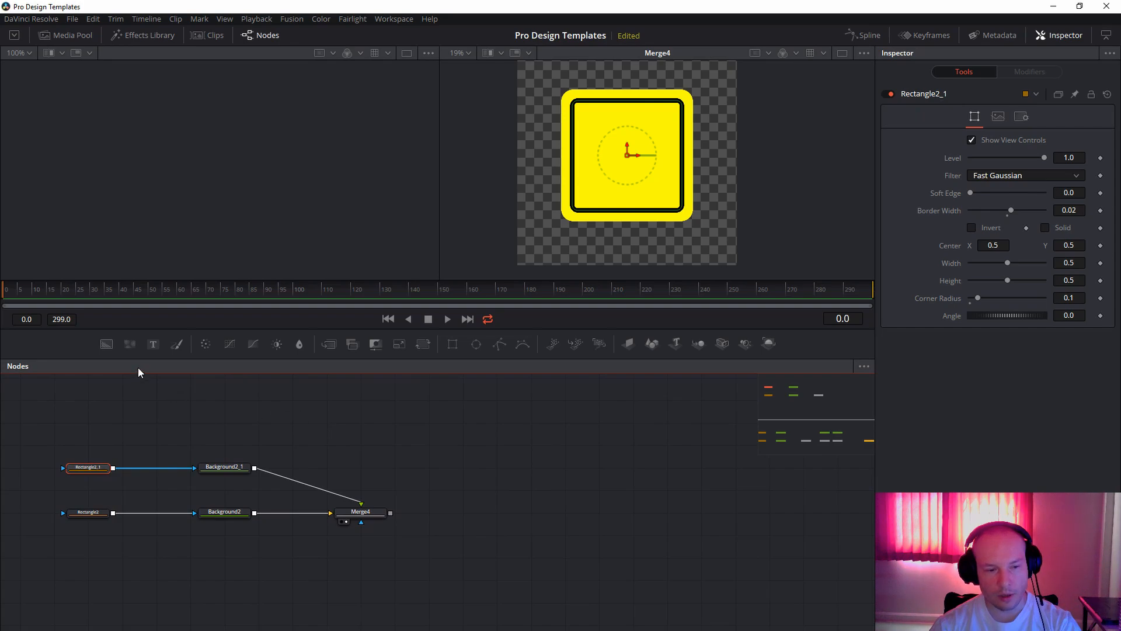
pyautogui.moveTo(328, 346); pyautogui.dragTo(468, 513)
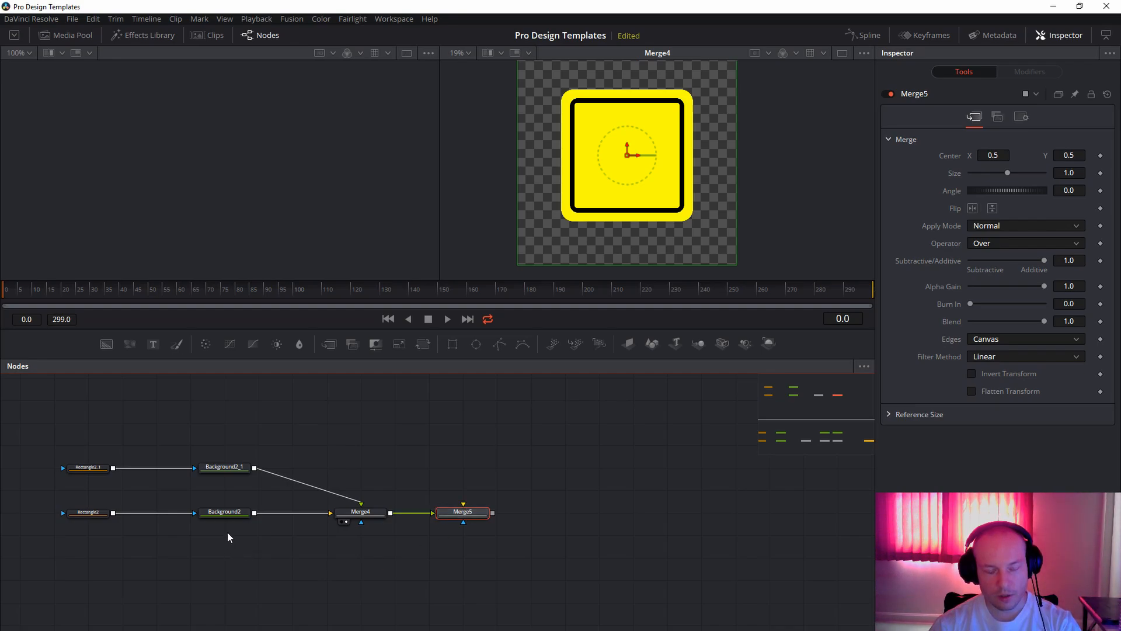
pyautogui.moveTo(106, 345); pyautogui.dragTo(464, 506)
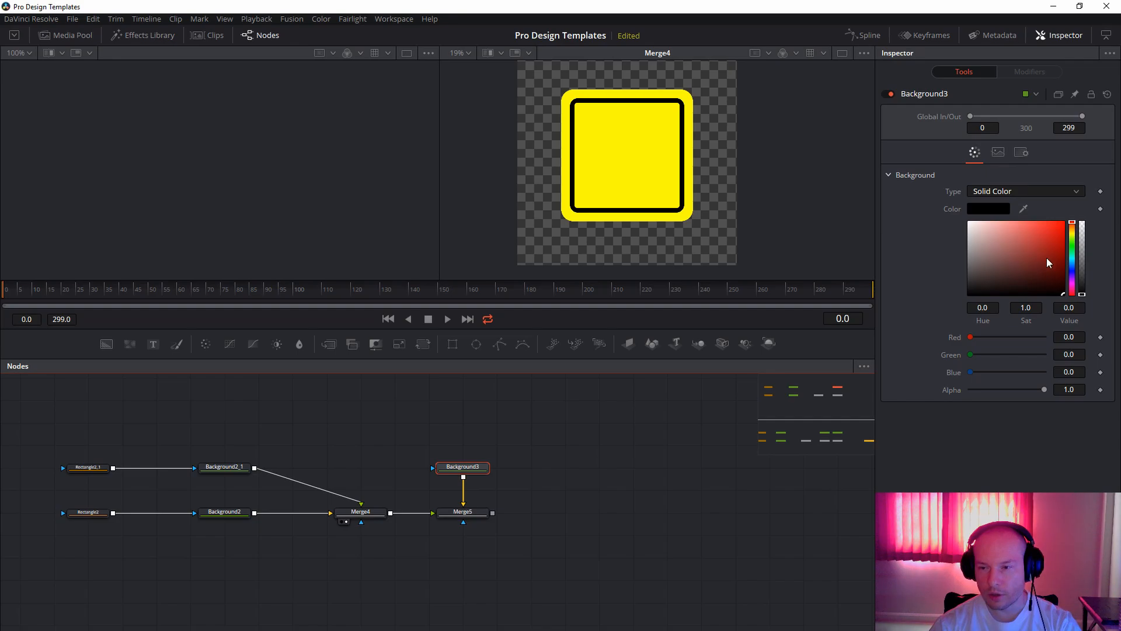
# Make the Background3 node fully transparent with alpha 0.0, turn off Auto Resolution and set its image size to 1920 by 1920.
pyautogui.moveTo(1082, 294); pyautogui.dragTo(1097, 214)
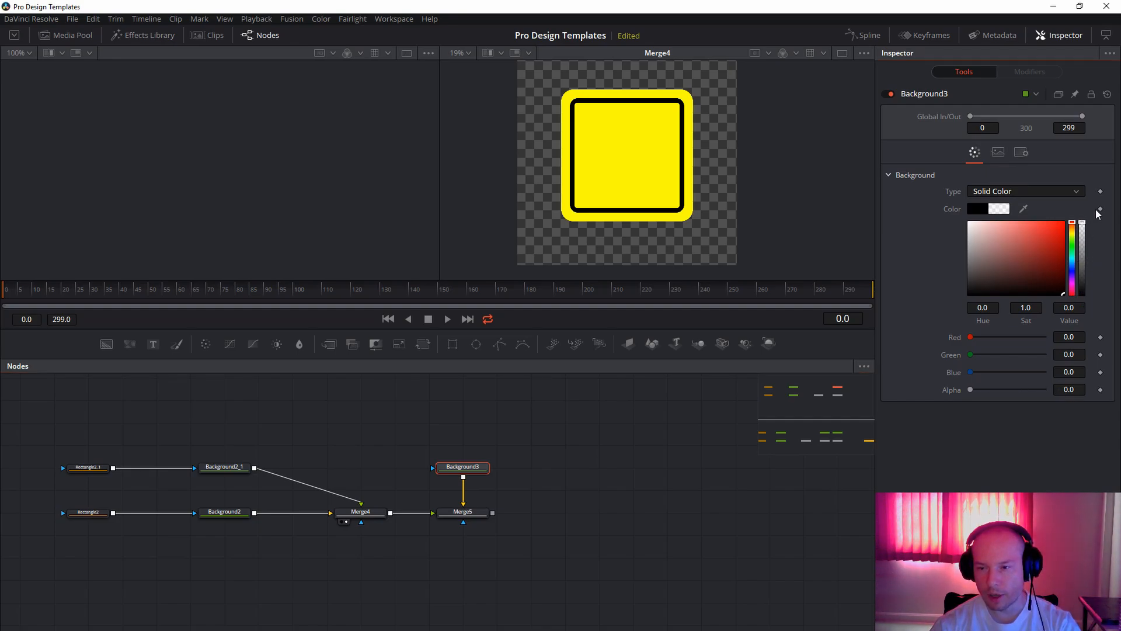
pyautogui.click(999, 153)
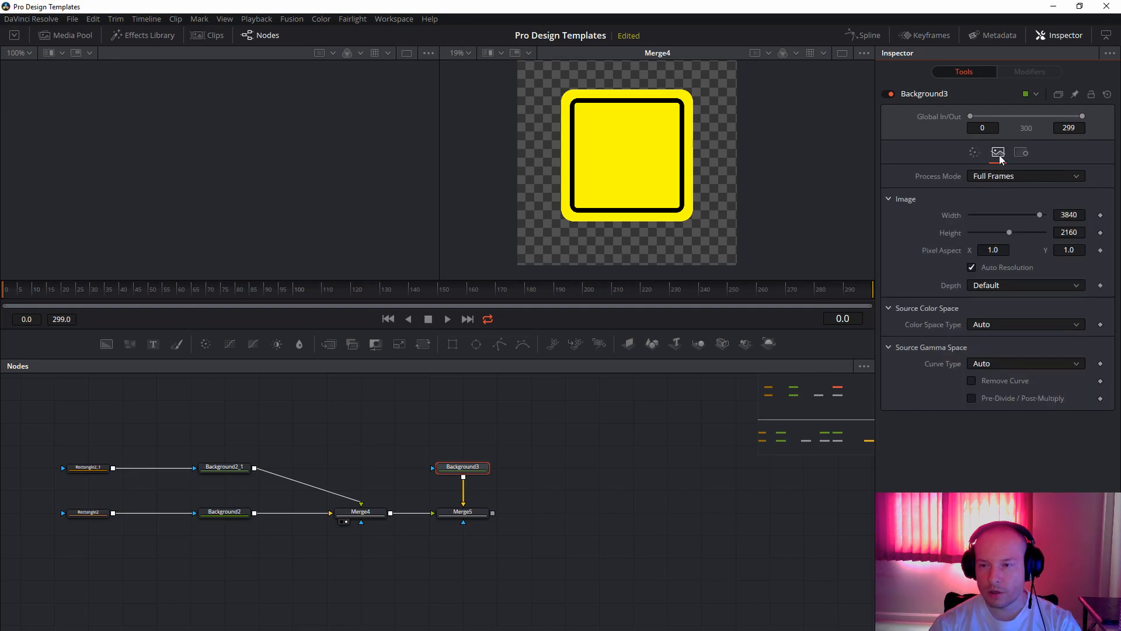
pyautogui.click(971, 267)
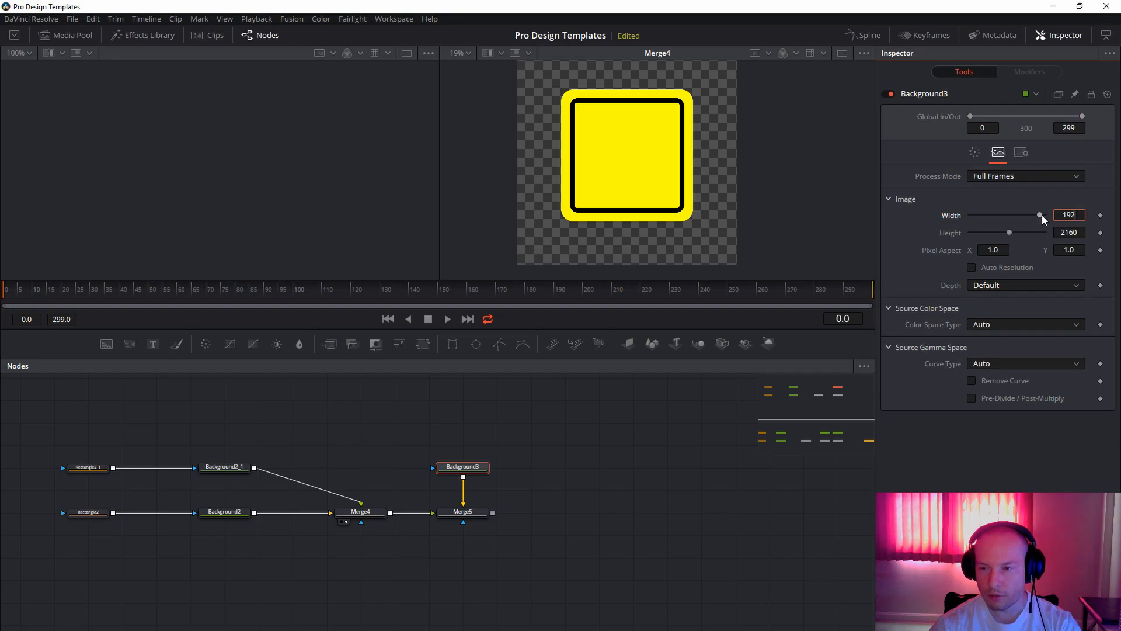
pyautogui.write('0')
pyautogui.press('Tab')
pyautogui.write('192')
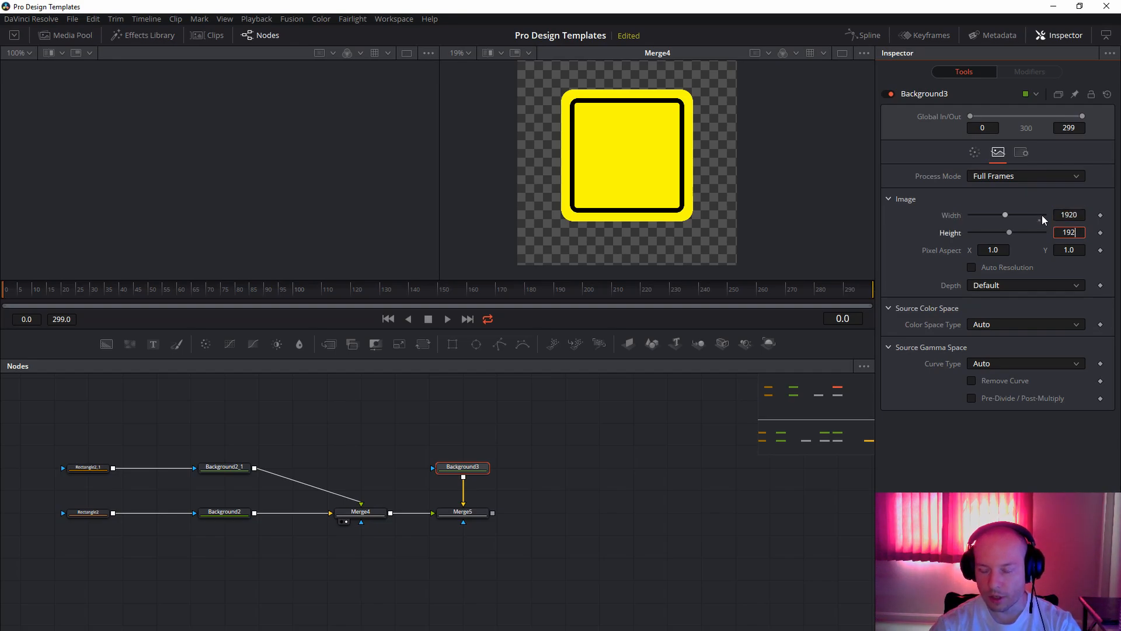
pyautogui.write('0')
pyautogui.press('Tab')
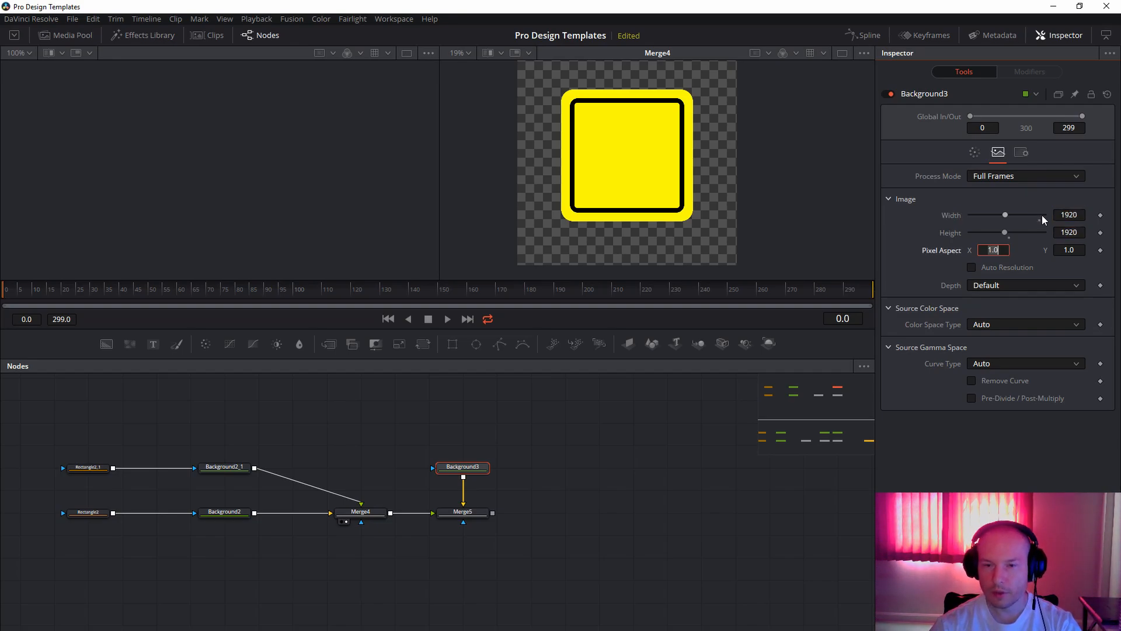
# Show Merge5 in the second viewer and rotate its foreground sign to an angle of 45.
pyautogui.click(476, 519)
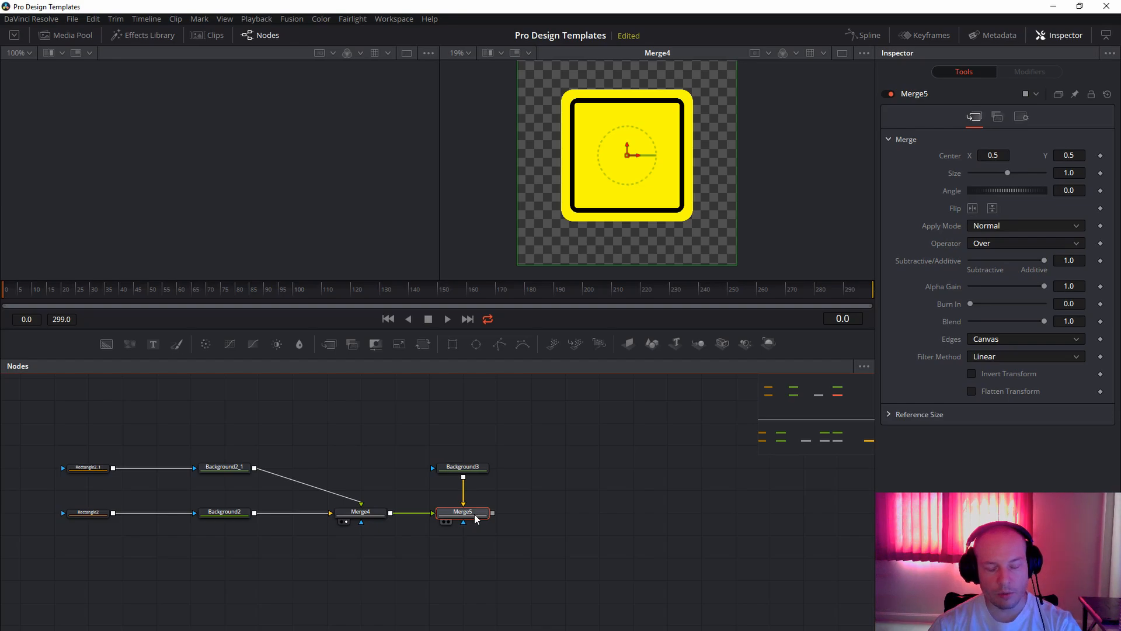
pyautogui.press('2')
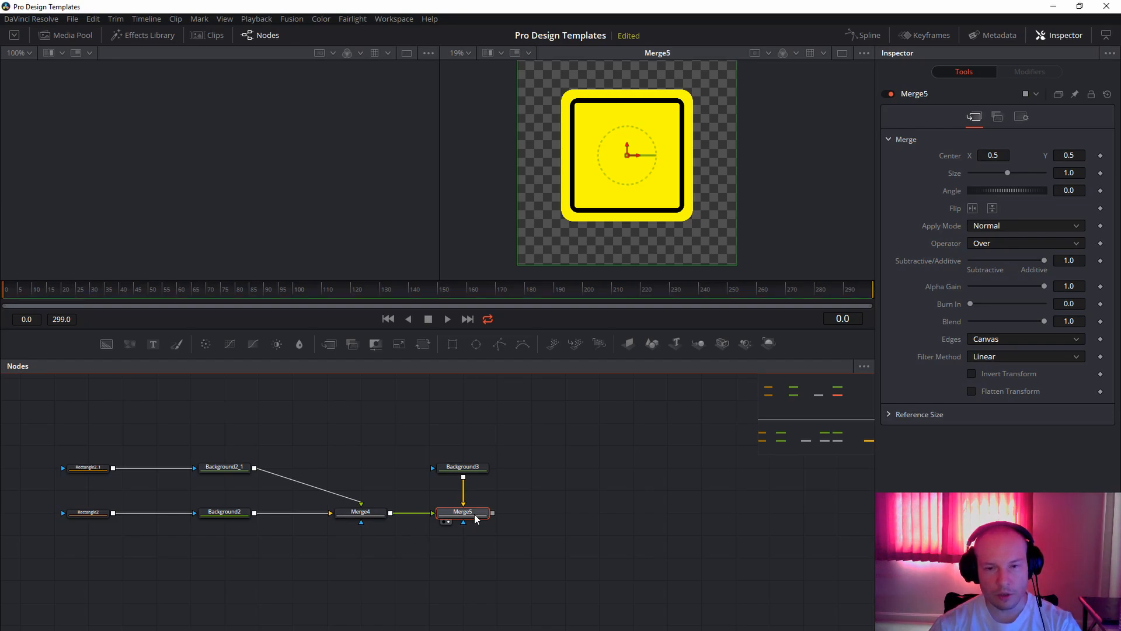
pyautogui.click(644, 132)
pyautogui.click(1084, 191)
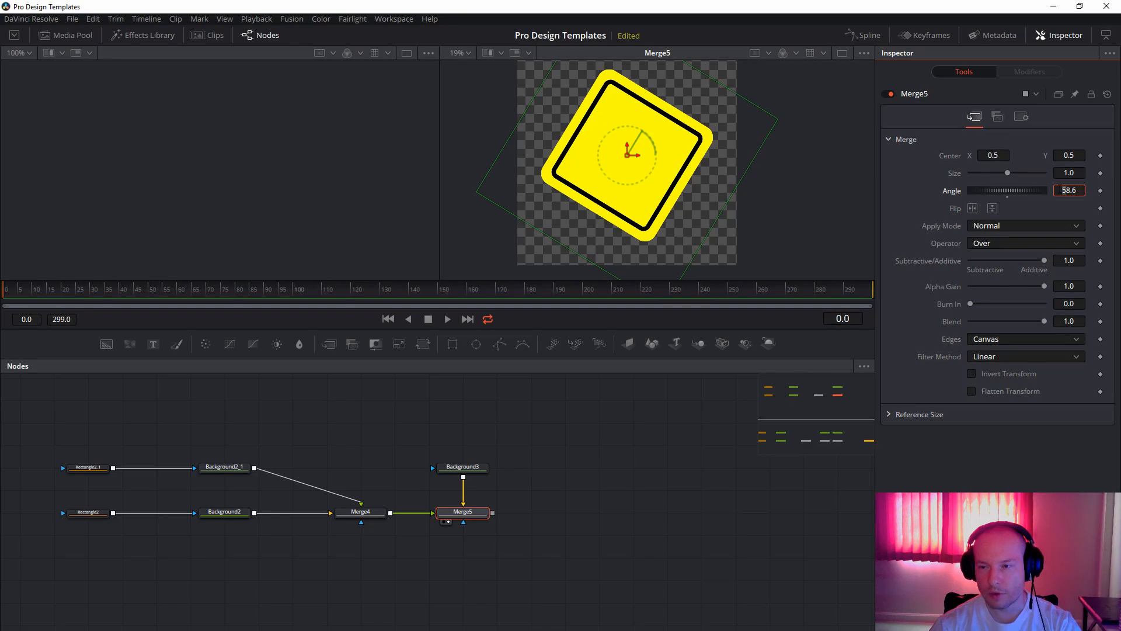
pyautogui.moveTo(1078, 190); pyautogui.dragTo(1051, 194)
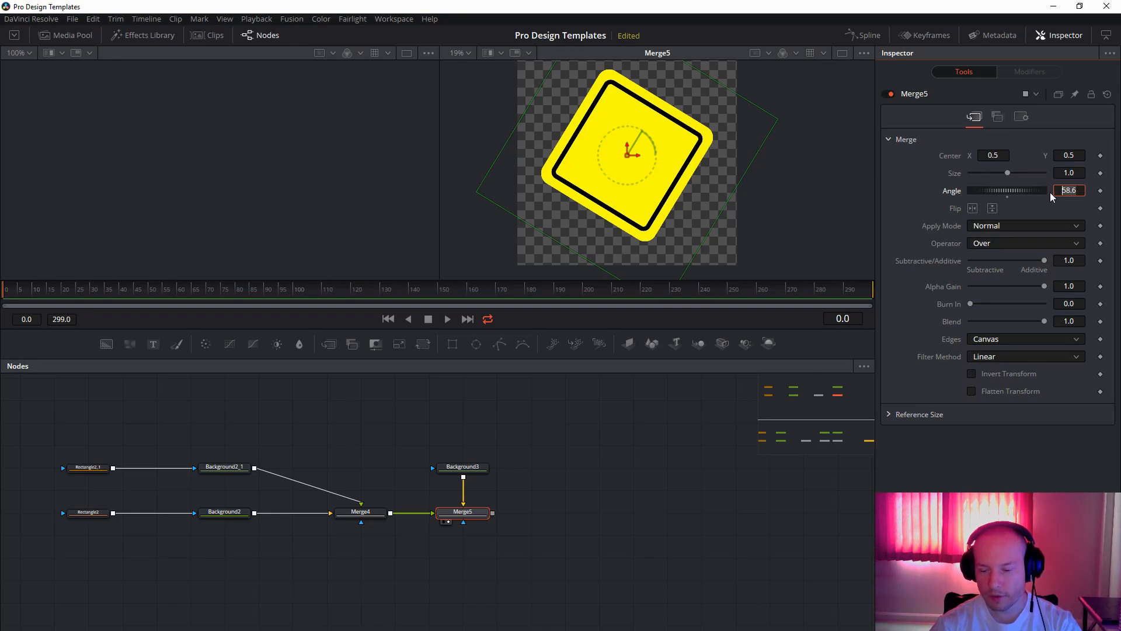
pyautogui.write('45')
pyautogui.press('Return')
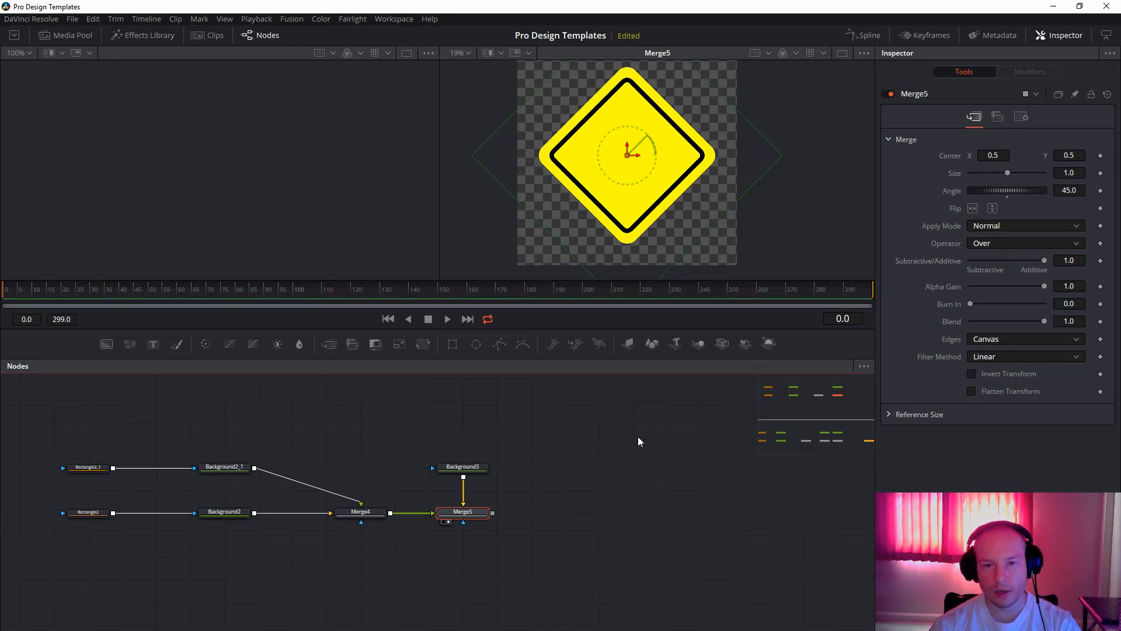
# Add a merge node after Merge5 with a new text node as its foreground, and show that merge in the second viewer.
pyautogui.click(605, 507)
pyautogui.moveTo(628, 492); pyautogui.dragTo(534, 502)
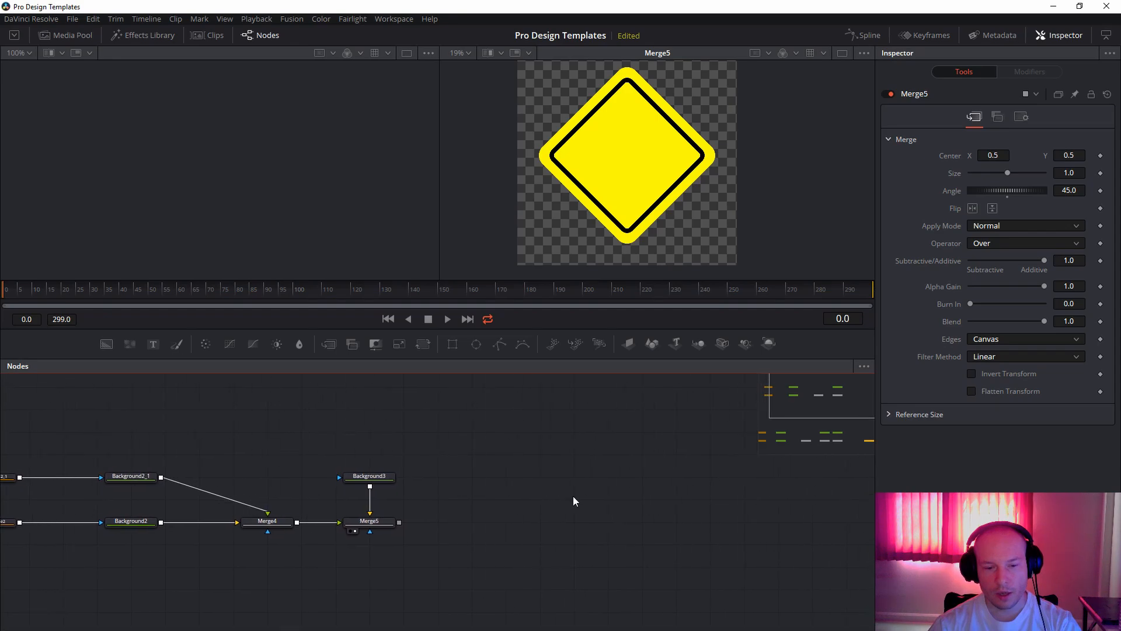
pyautogui.moveTo(328, 343); pyautogui.dragTo(442, 526)
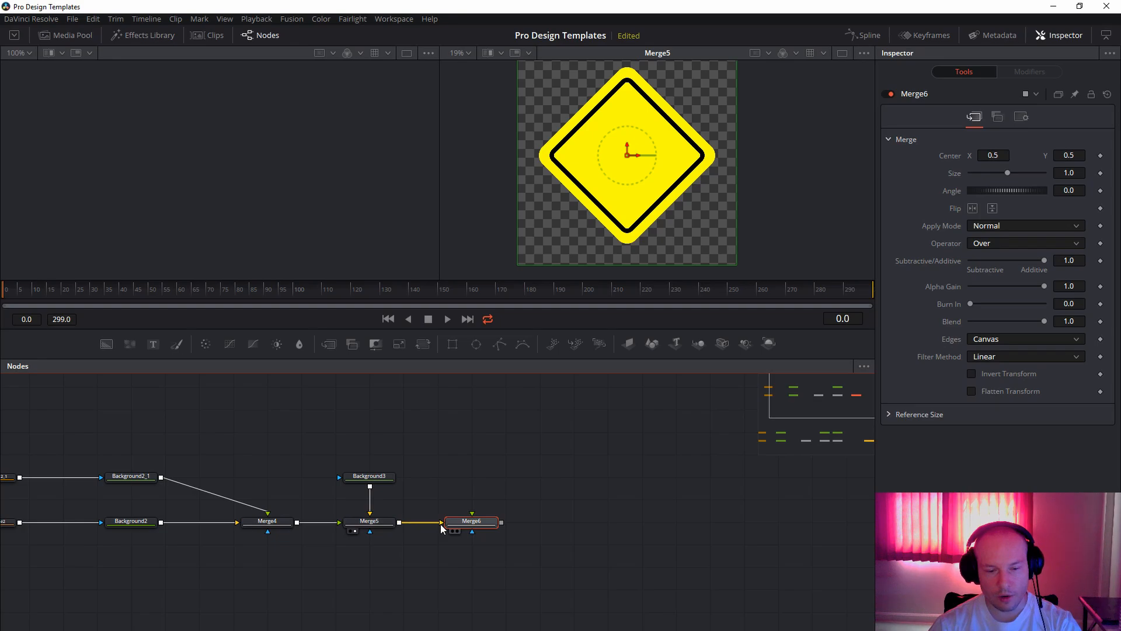
pyautogui.moveTo(157, 348); pyautogui.dragTo(473, 516)
pyautogui.click(485, 527)
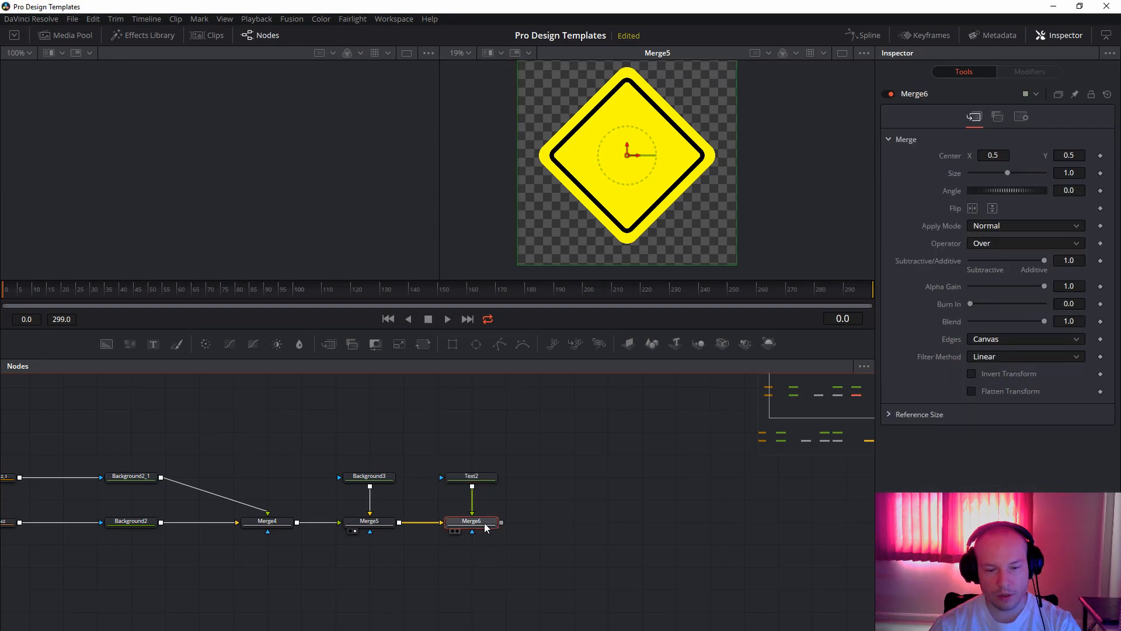
pyautogui.press('2')
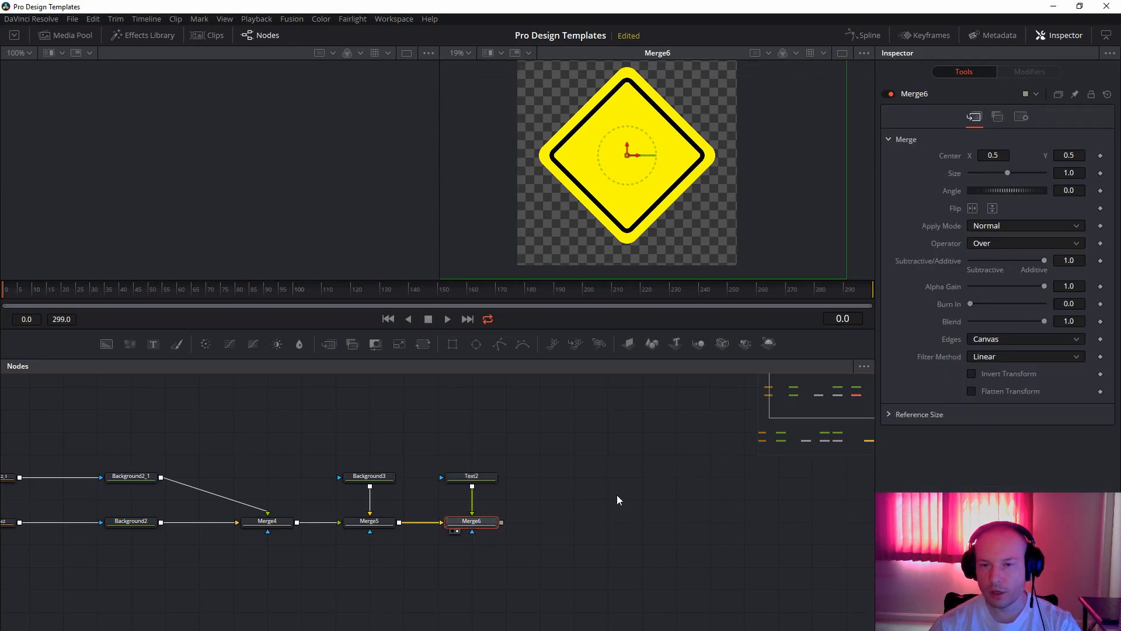
# Enter "Road", "Construction" and "Ahead" on three lines as the Text2 node's styled text.
pyautogui.click(480, 476)
pyautogui.click(1015, 204)
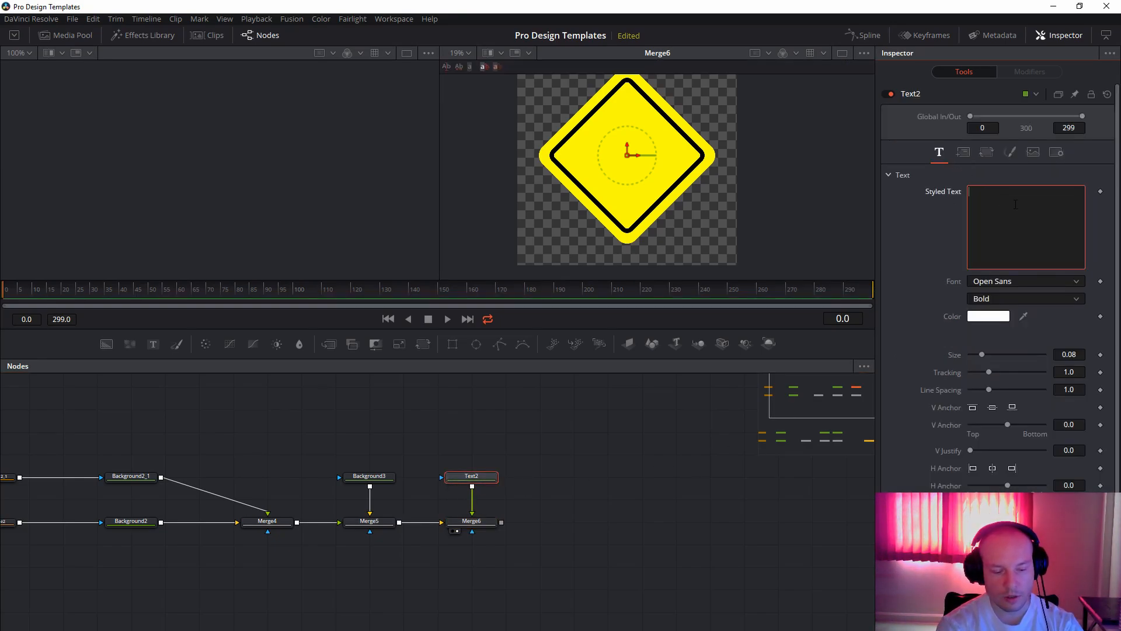
pyautogui.write('Road')
pyautogui.press('Return')
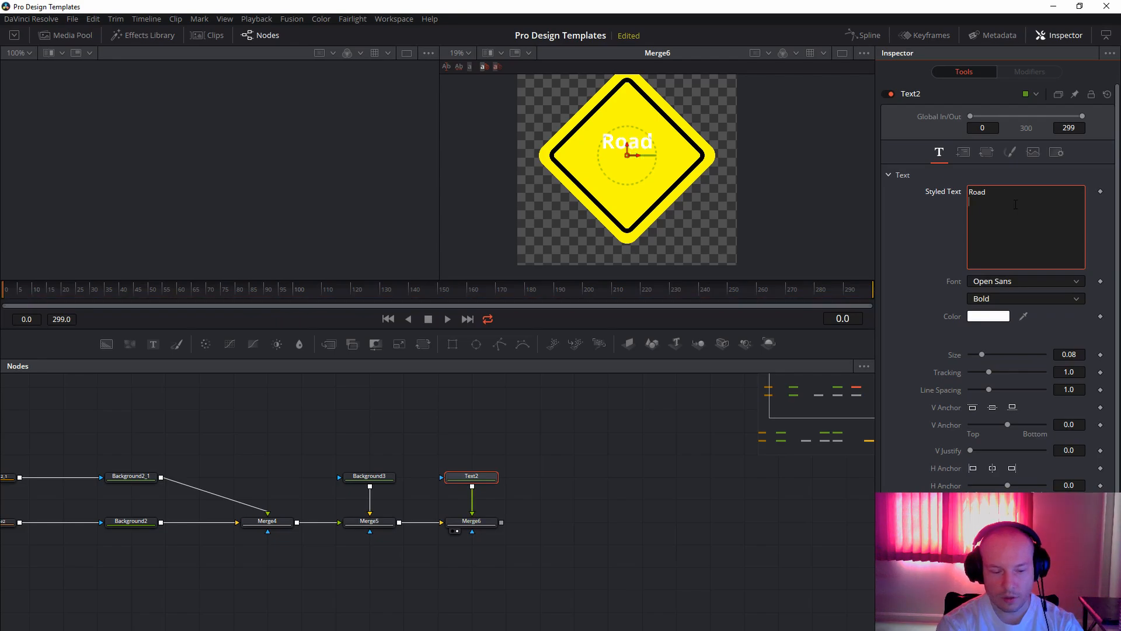
pyautogui.write('Const')
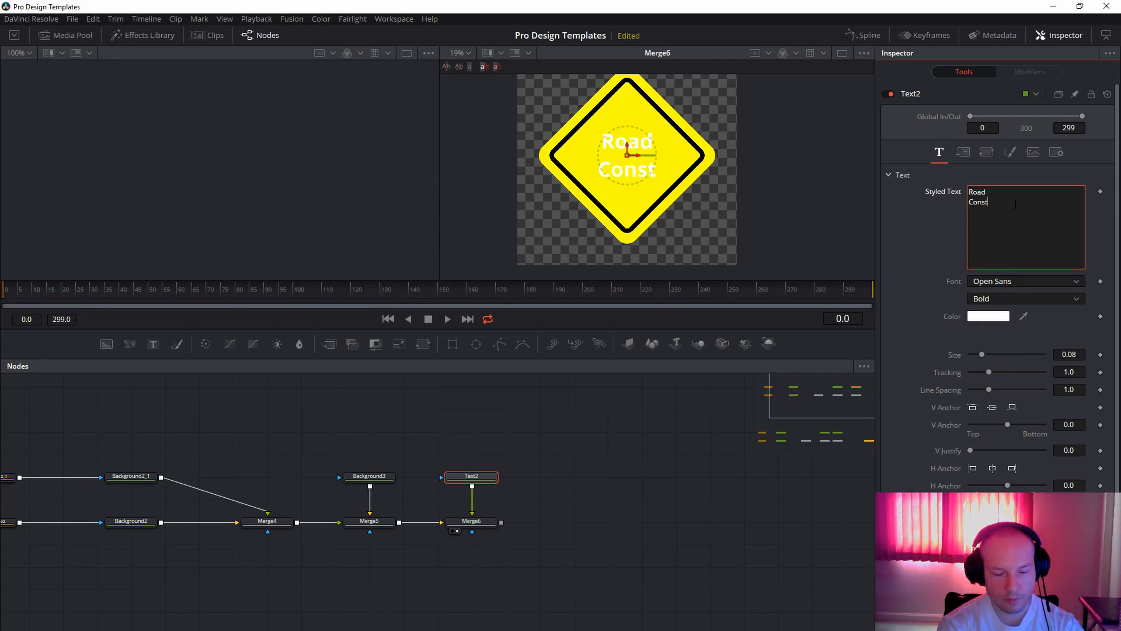
pyautogui.write('ruction')
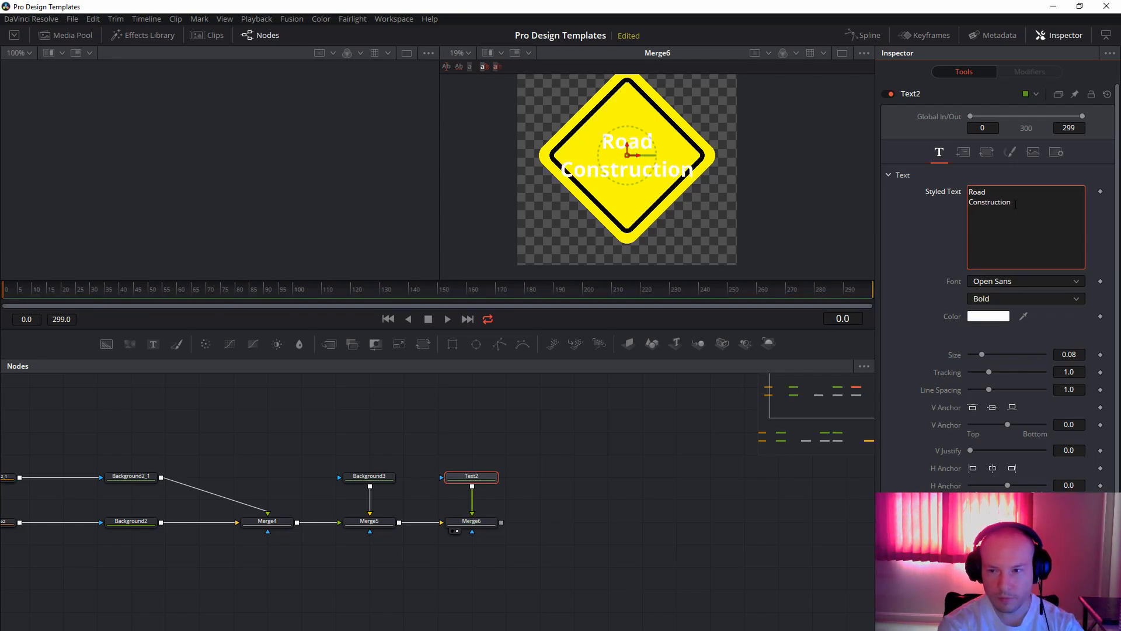
pyautogui.press('Return')
pyautogui.write('Ahead')
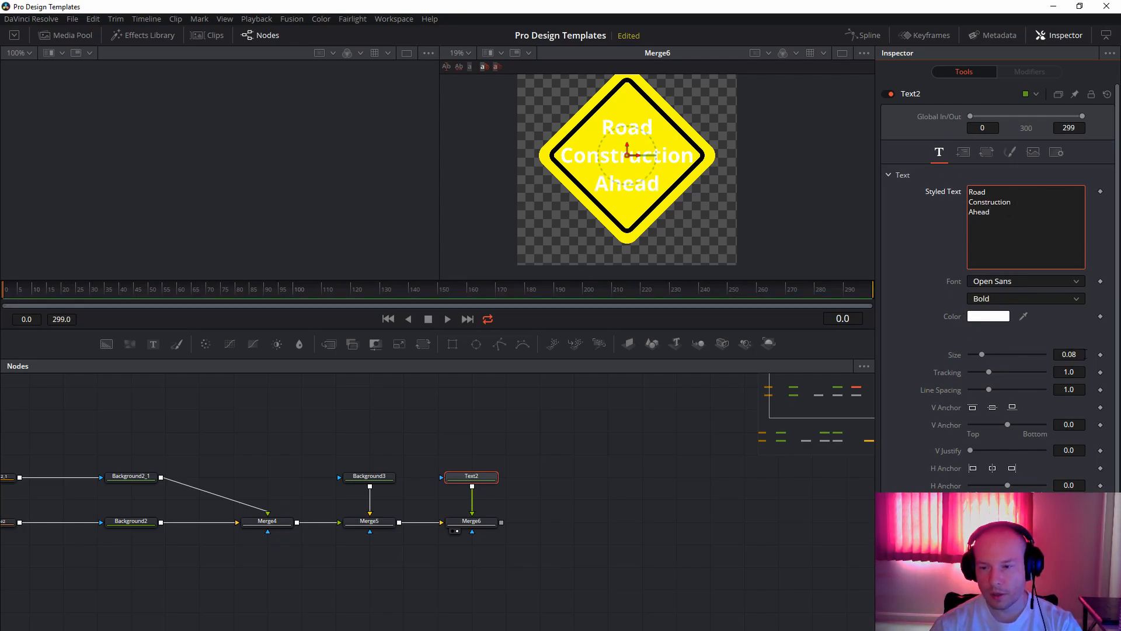
# Change the Text2 node's color to black and set its text size to 0.07.
pyautogui.click(987, 319)
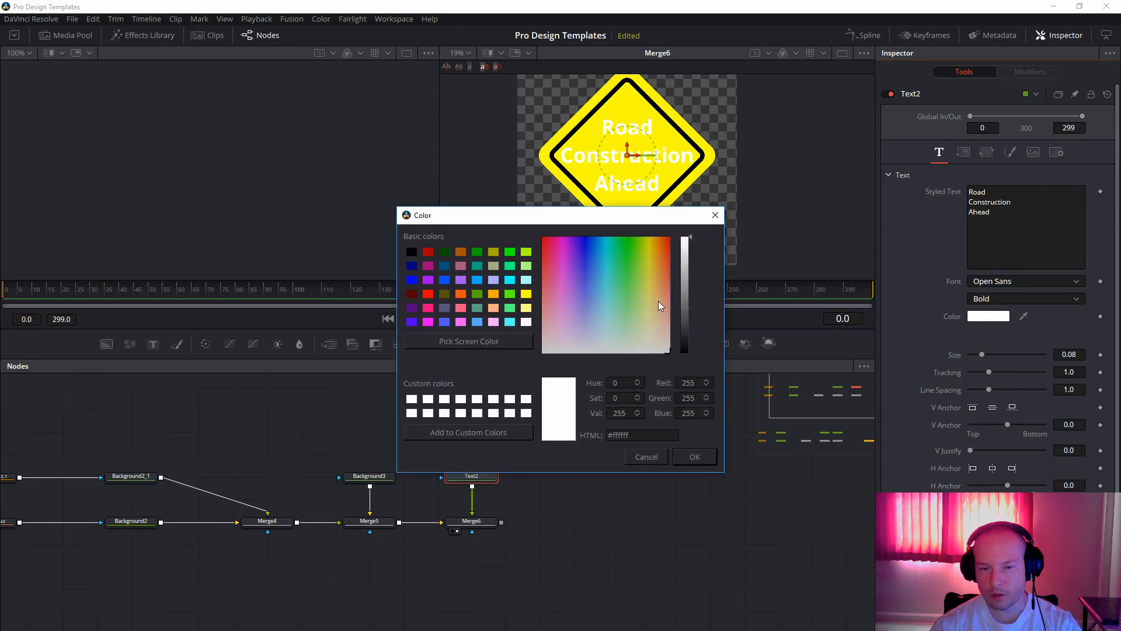
pyautogui.moveTo(684, 338); pyautogui.dragTo(685, 384)
pyautogui.click(695, 457)
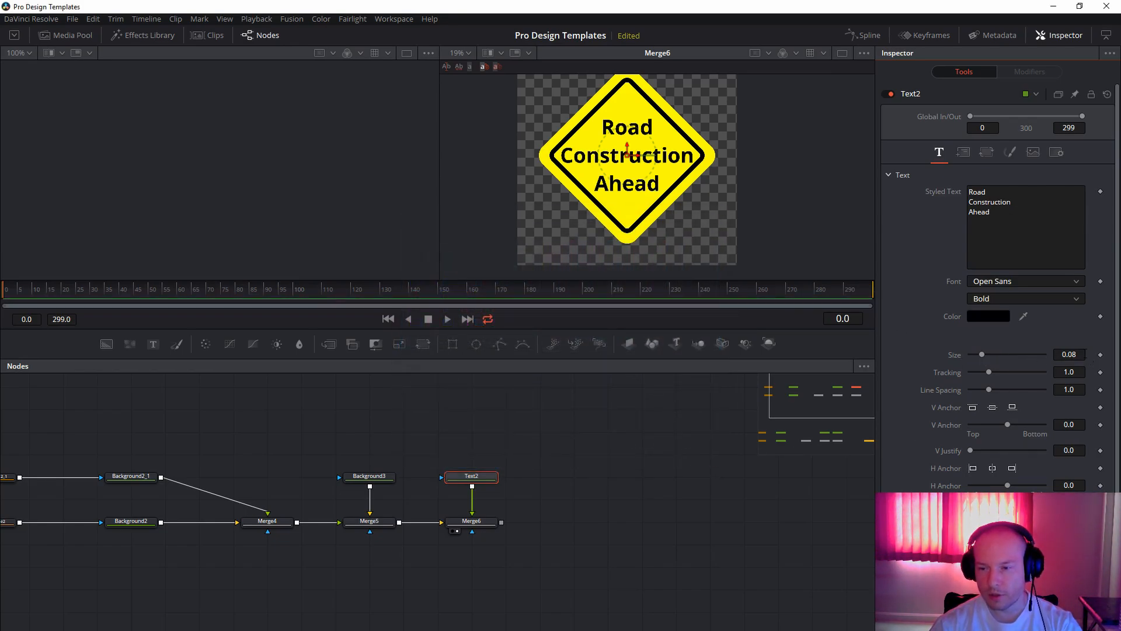
pyautogui.click(1085, 355)
pyautogui.press('BackSpace')
pyautogui.write('7')
pyautogui.press('Tab')
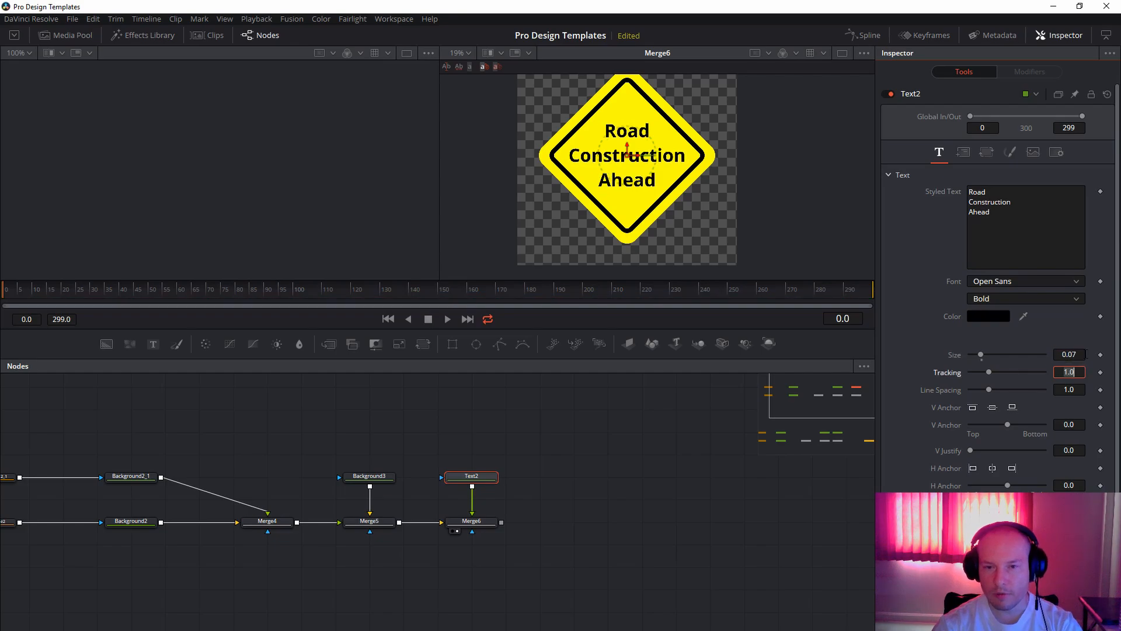
pyautogui.click(587, 484)
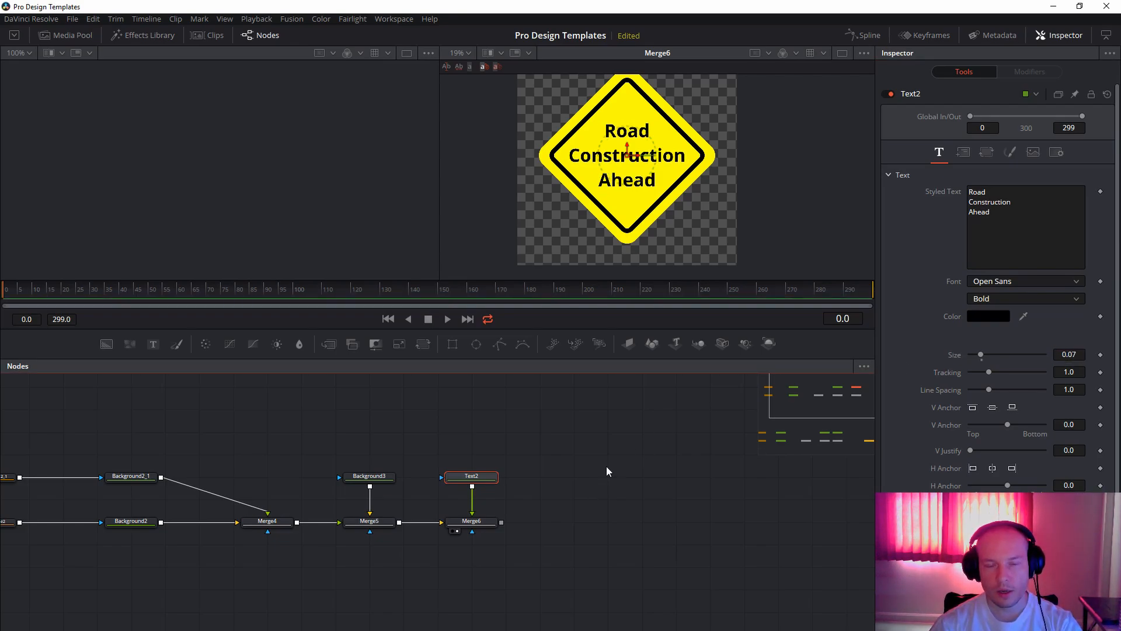
pyautogui.click(606, 466)
pyautogui.moveTo(623, 173); pyautogui.dragTo(617, 181)
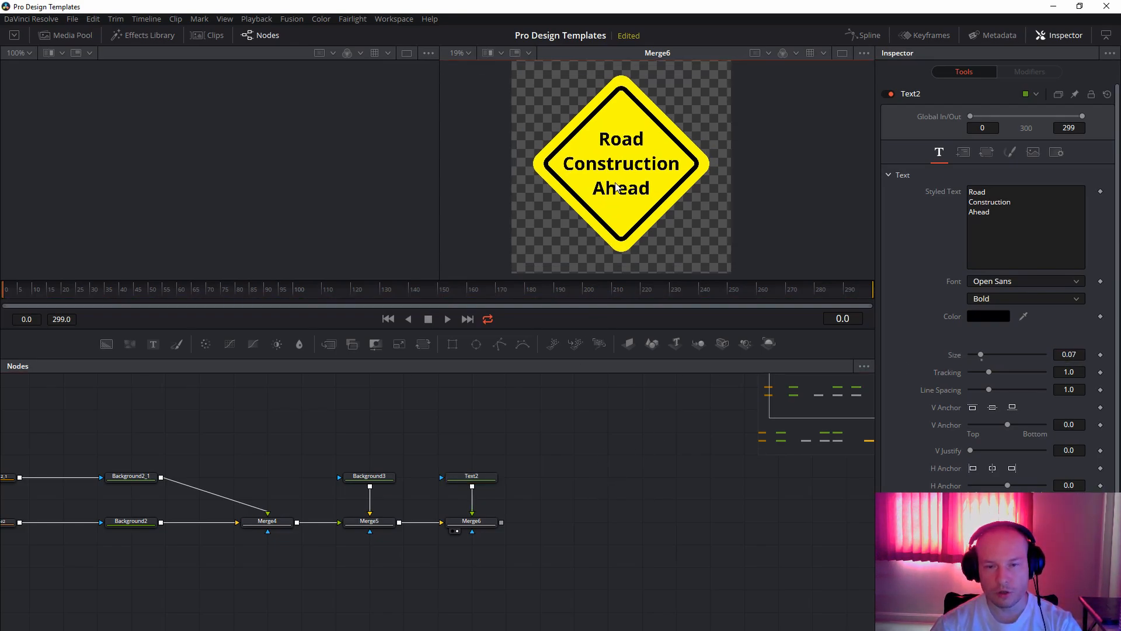